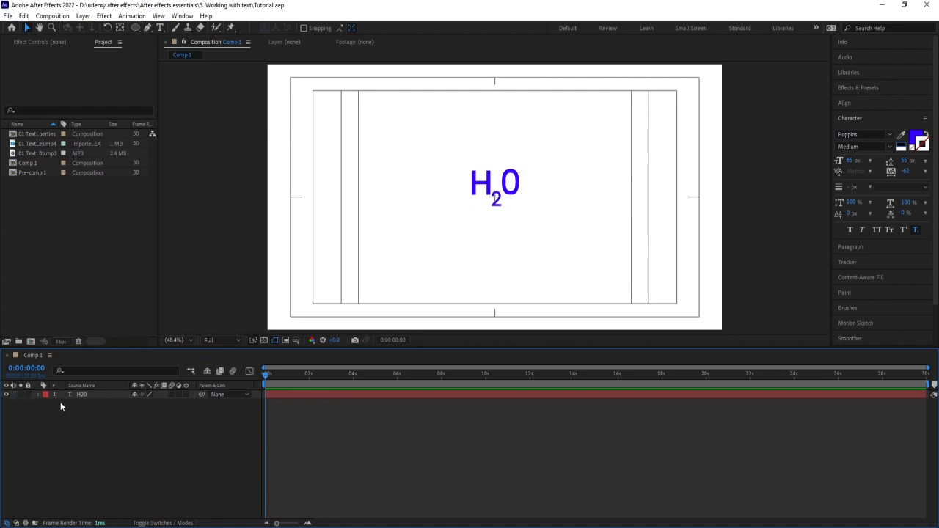
# Delete the existing H2O text layer from the composition.
pyautogui.click(39, 394)
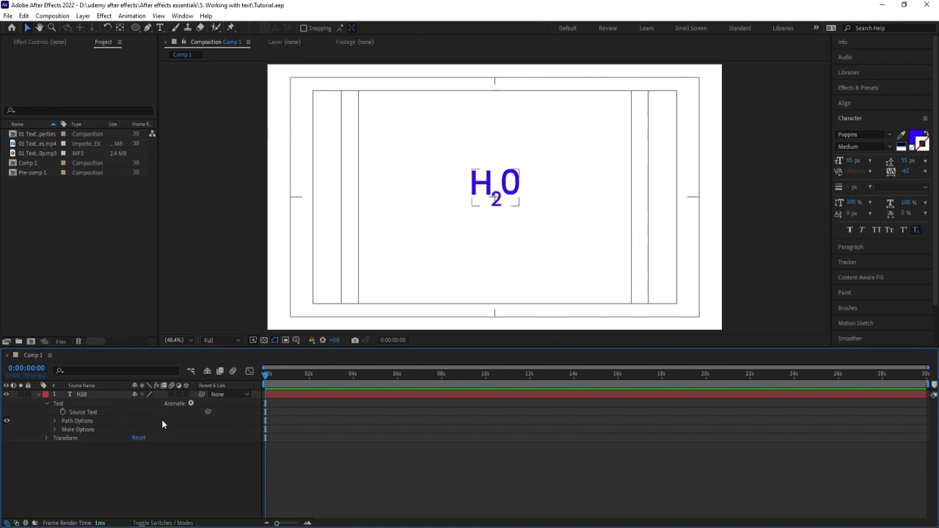
pyautogui.click(90, 396)
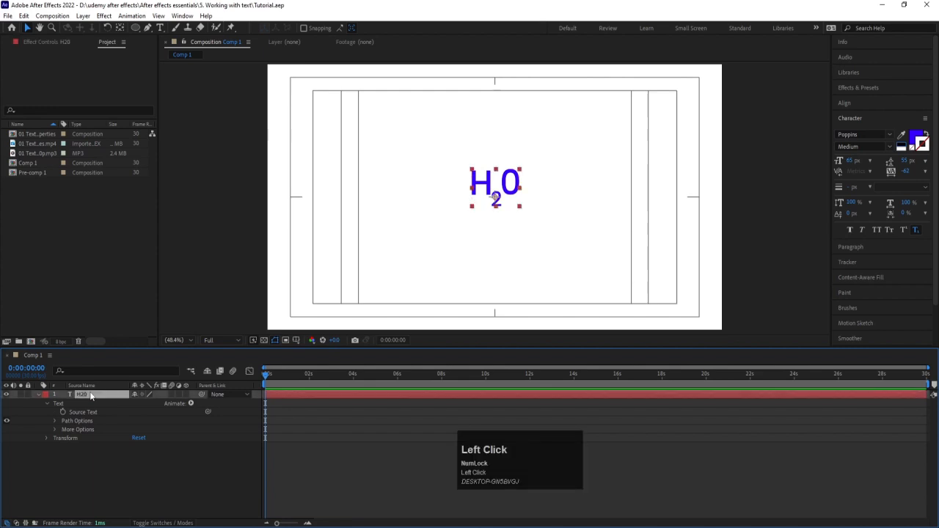
pyautogui.press('Delete')
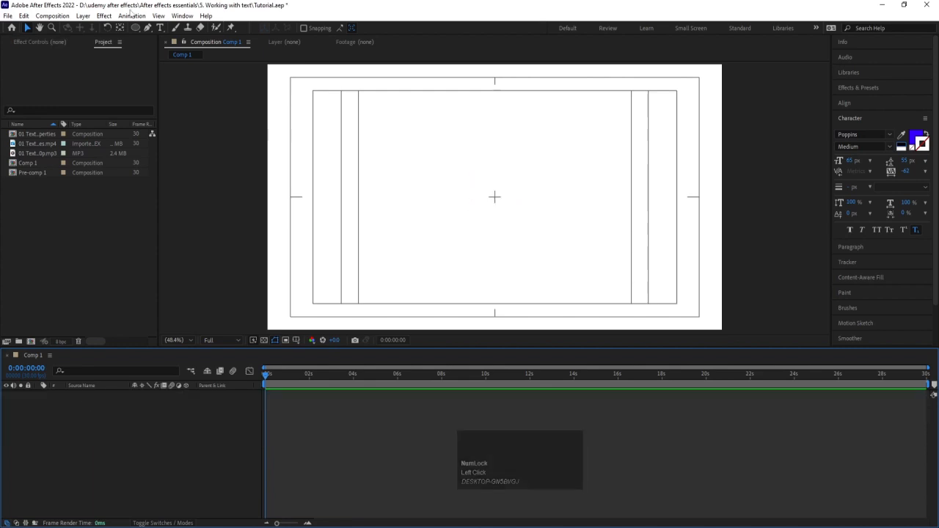
# Create a horizontal text layer in all caps reading "MOTION GRAPHICS" near the middle of the composition.
pyautogui.click(159, 29)
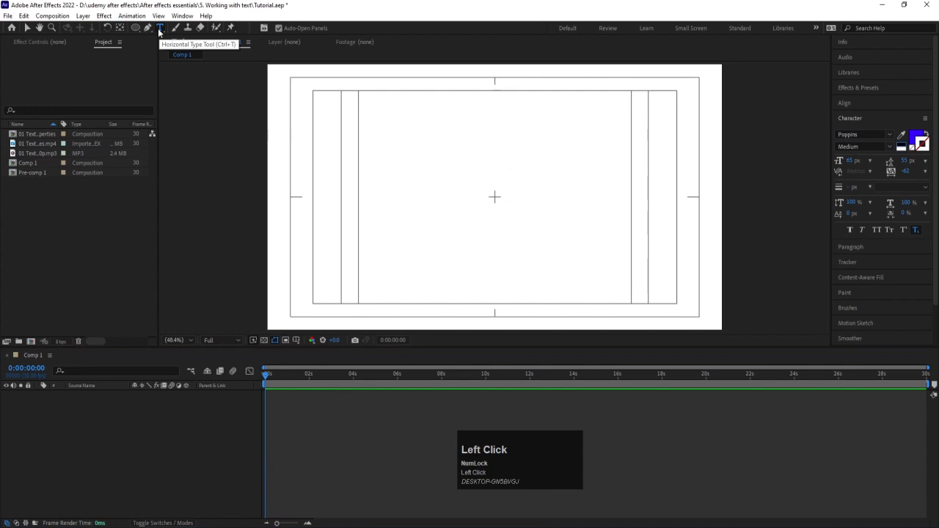
pyautogui.click(888, 147)
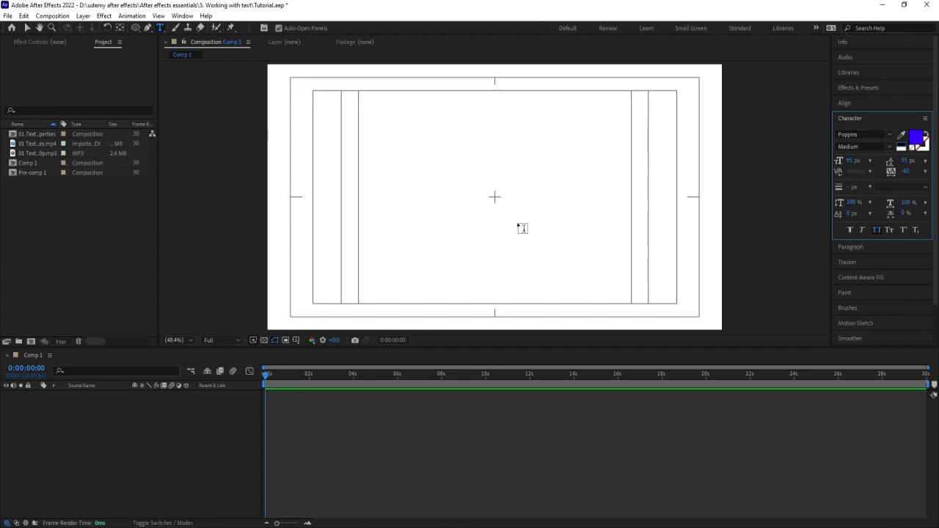
pyautogui.click(464, 191)
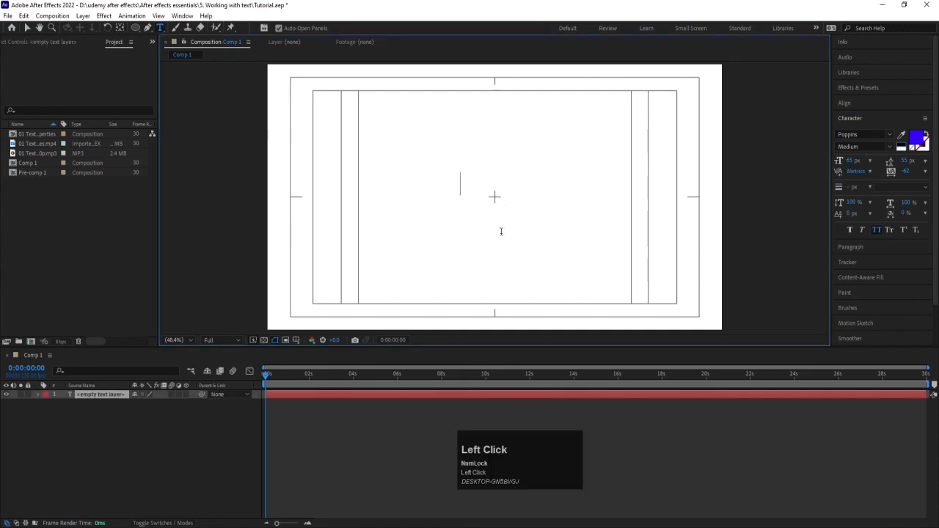
pyautogui.write('MO')
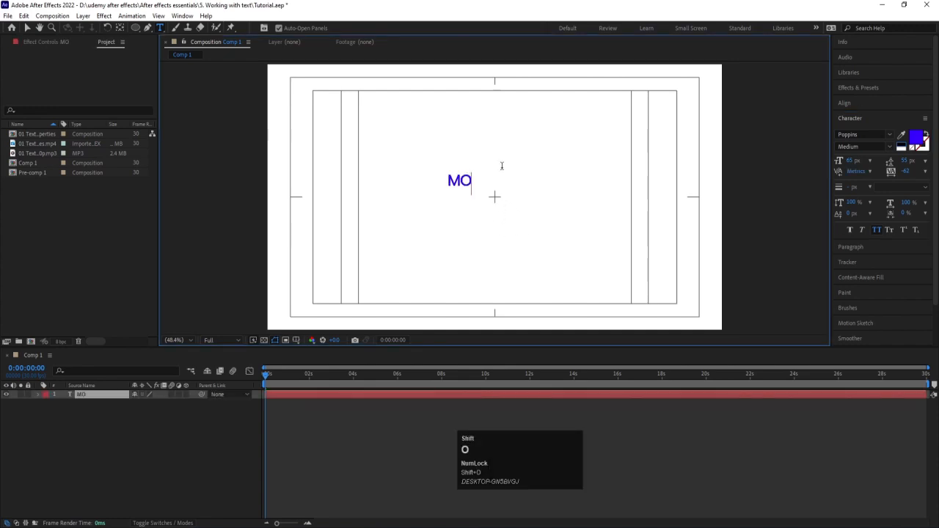
pyautogui.write('TION G')
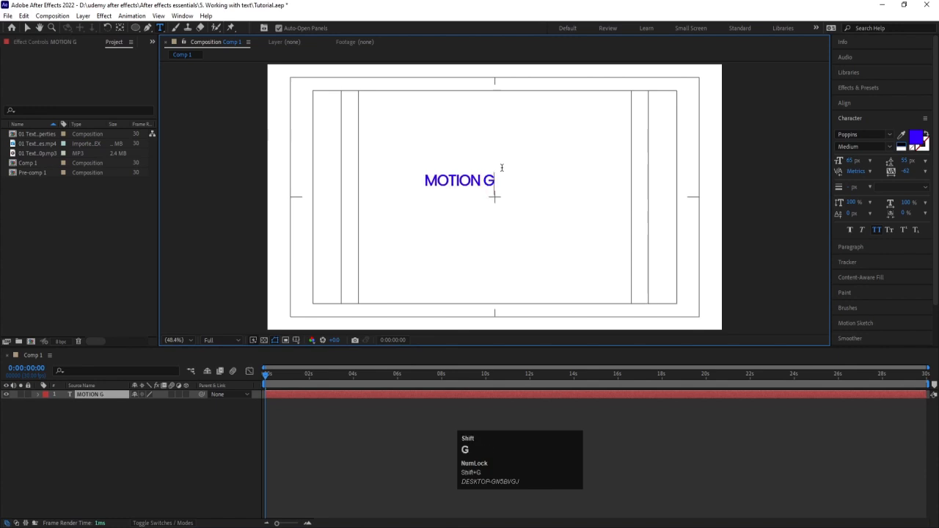
pyautogui.write('RAPHICS')
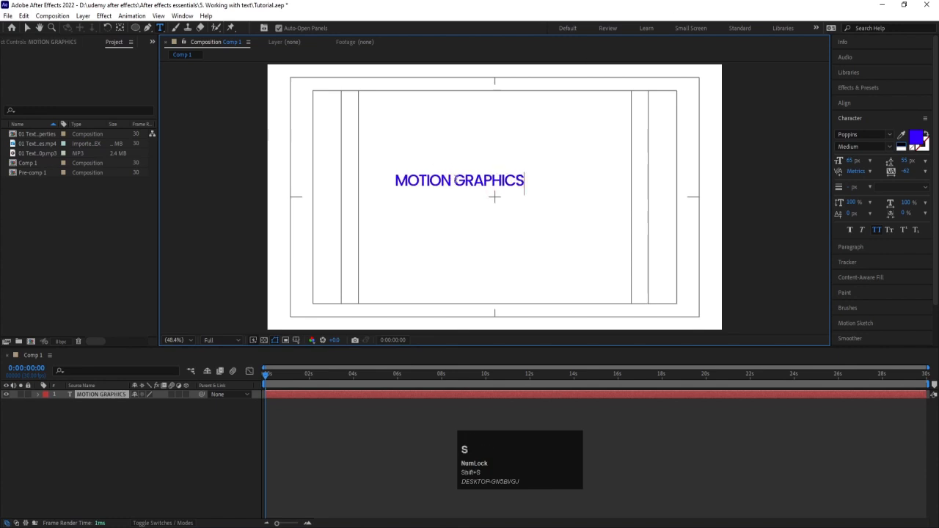
# Set the whole text to the Oswald font in Medium style with tracking of -44.
pyautogui.hotkey('ctrl', 'a')
pyautogui.click(862, 133)
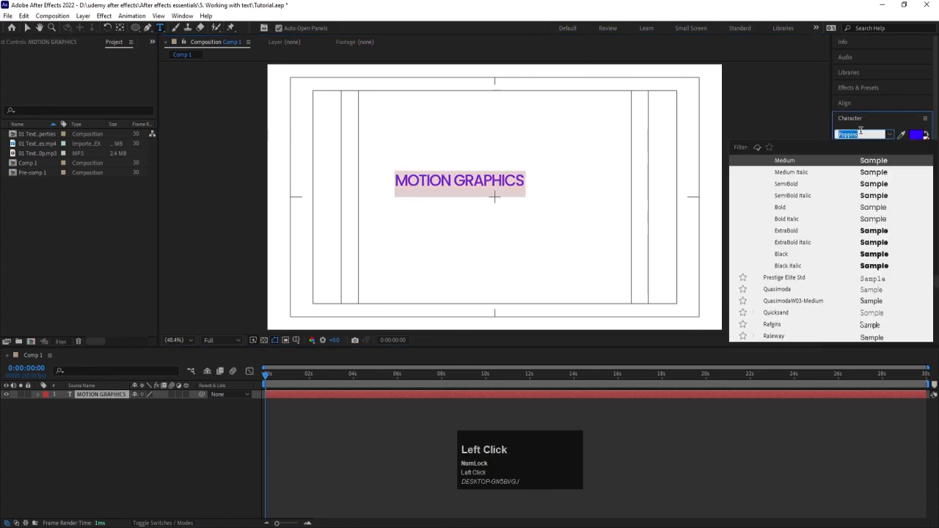
pyautogui.write('osw')
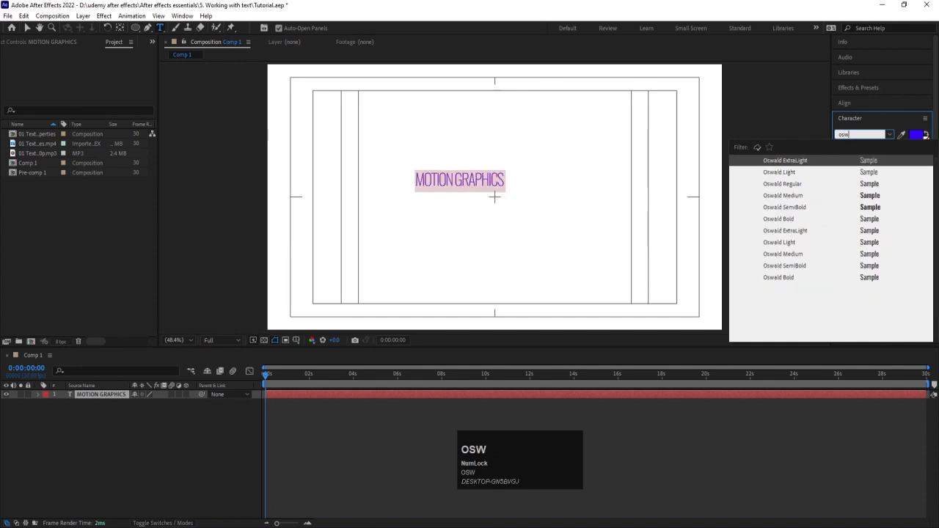
pyautogui.click(867, 230)
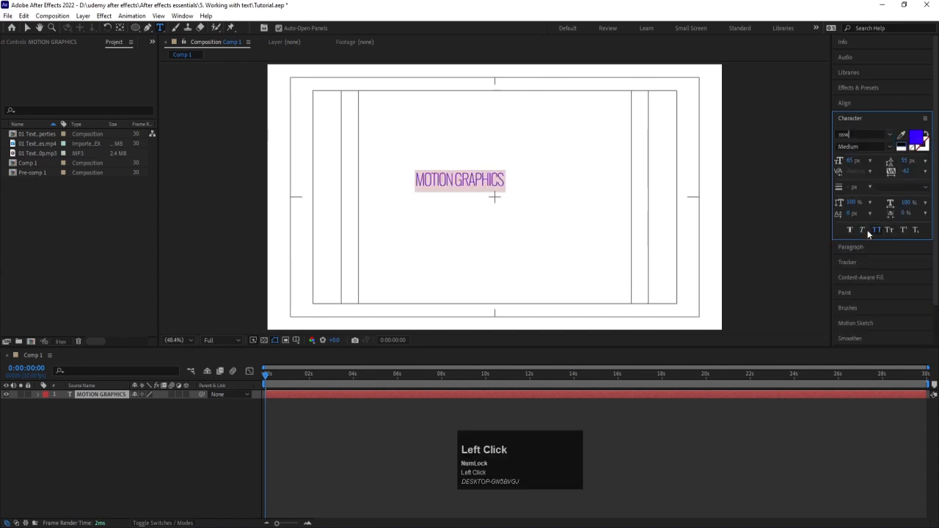
pyautogui.click(893, 148)
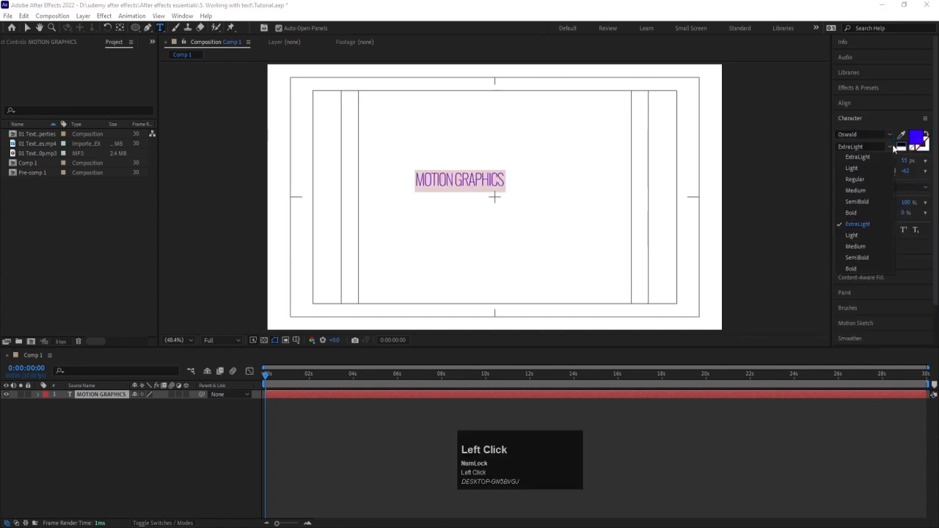
pyautogui.click(855, 247)
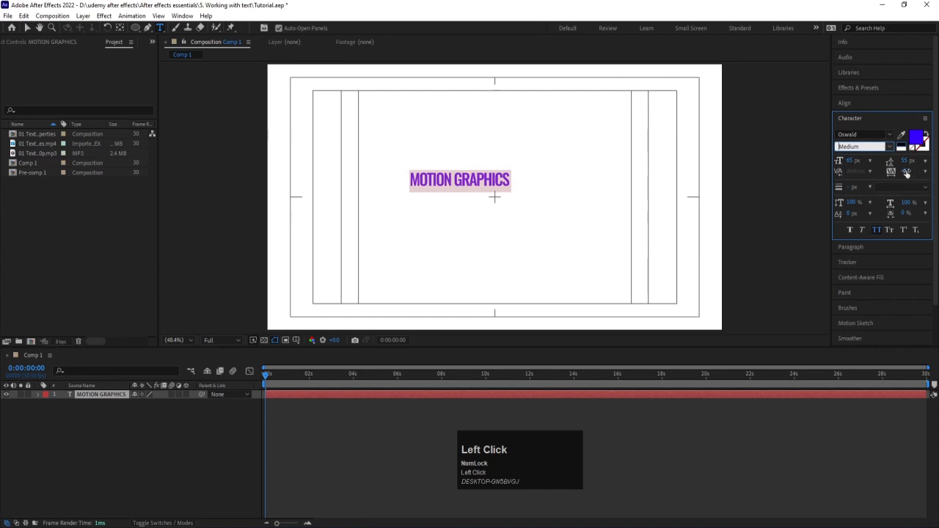
pyautogui.moveTo(907, 173); pyautogui.dragTo(916, 174)
# Break the text into two lines, replacing the space between MOTION and GRAPHICS with a line break.
pyautogui.click(454, 176)
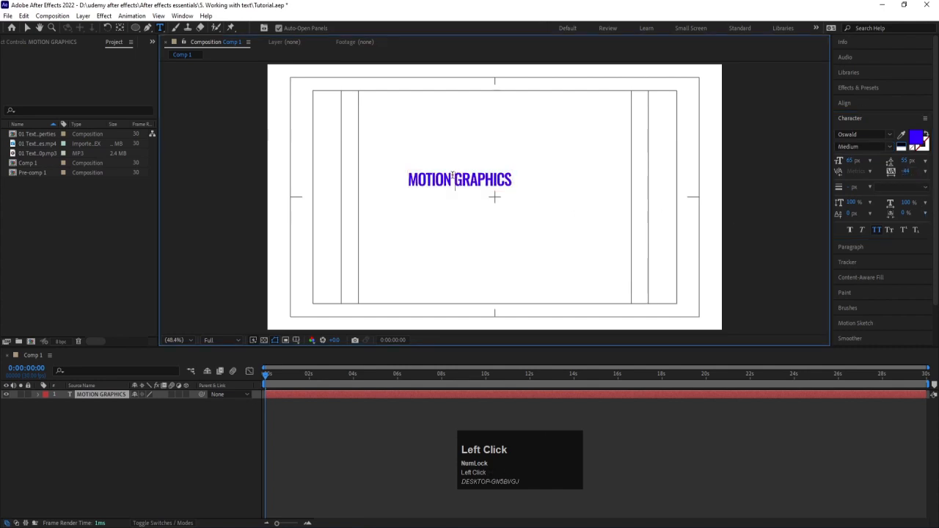
pyautogui.press('BackSpace')
pyautogui.press('Return')
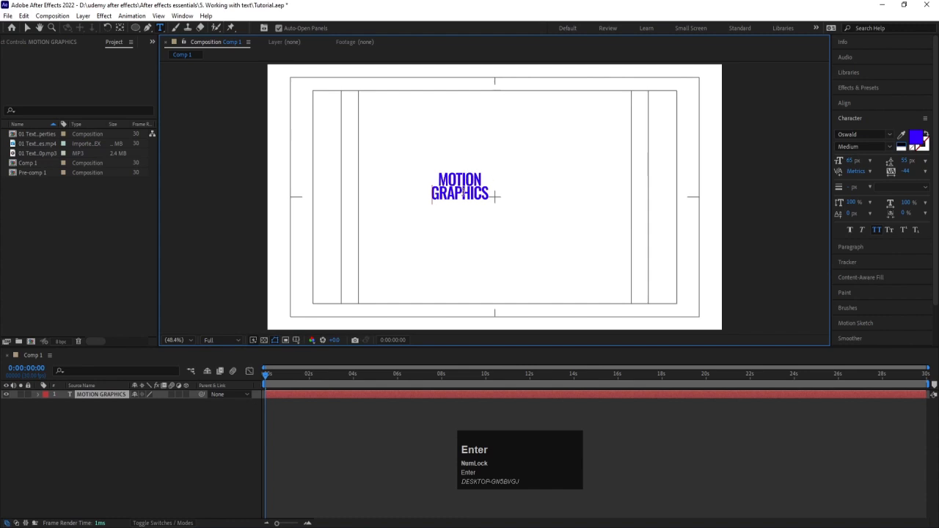
pyautogui.click(61, 450)
# Centre the text layer's anchor point, centre the layer both ways in the composition, and scale it to 383%.
pyautogui.click(91, 394)
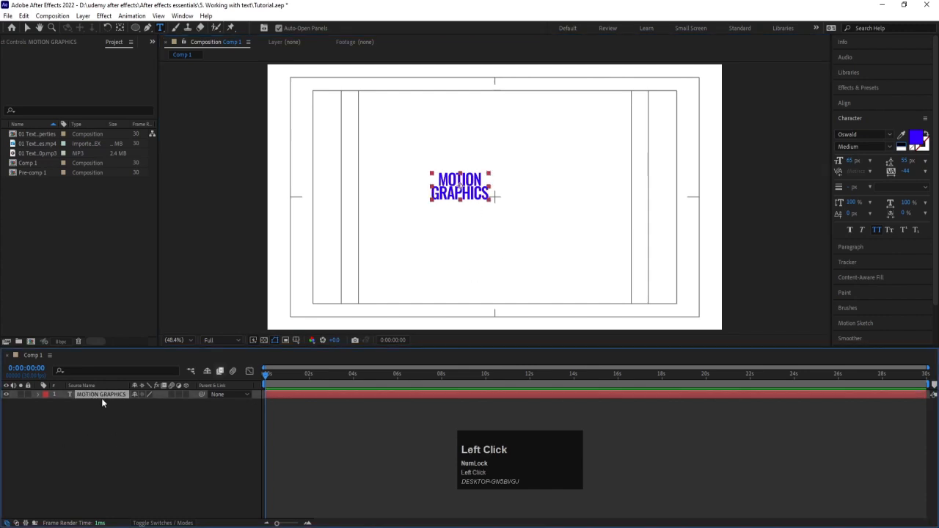
pyautogui.hotkey('ctrl', 'alt', 'Home')
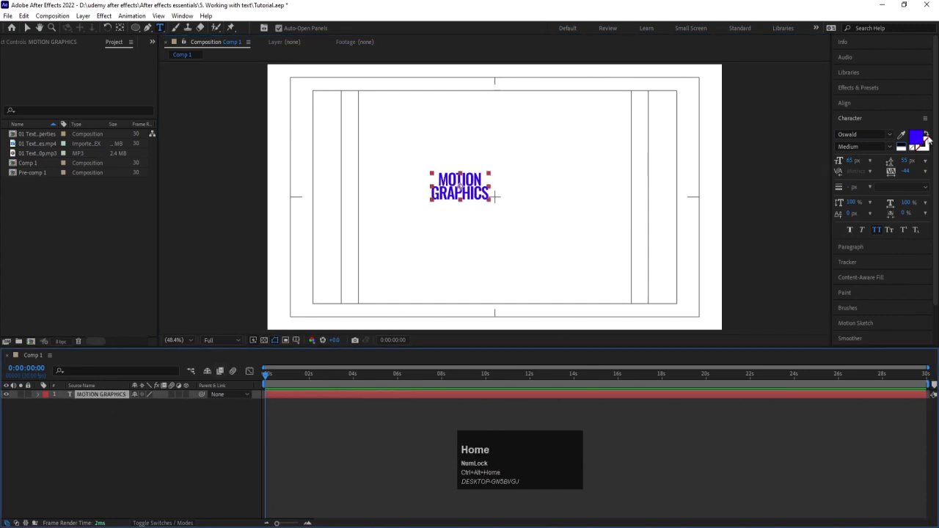
pyautogui.click(837, 104)
pyautogui.click(858, 129)
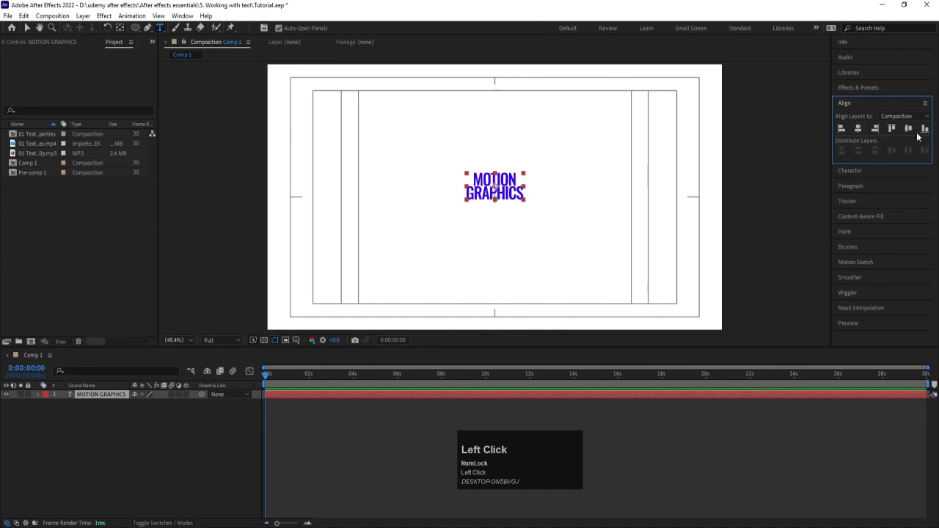
pyautogui.click(909, 128)
pyautogui.press('s')
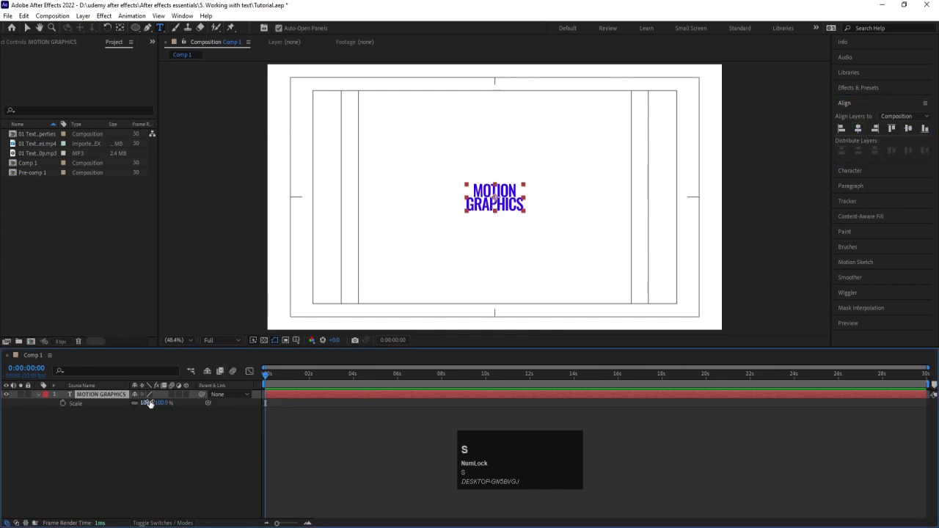
pyautogui.moveTo(150, 403); pyautogui.dragTo(253, 365)
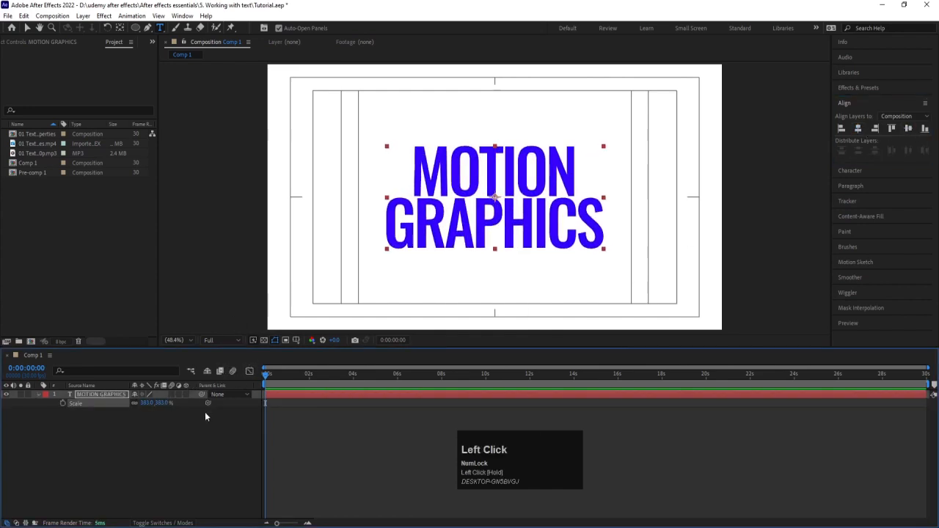
# Recolour the word MOTION to a purer blue fill by shifting its hue.
pyautogui.doubleClick(451, 225)
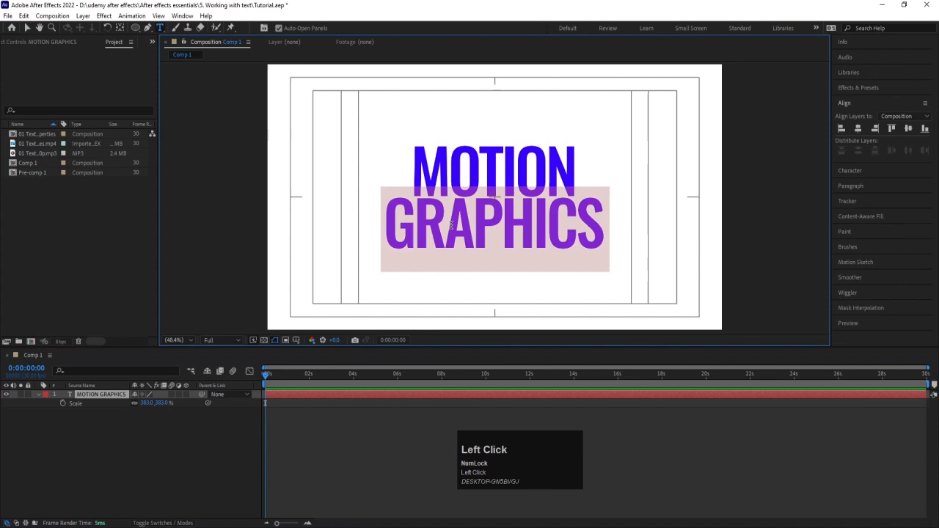
pyautogui.doubleClick(463, 166)
pyautogui.click(856, 174)
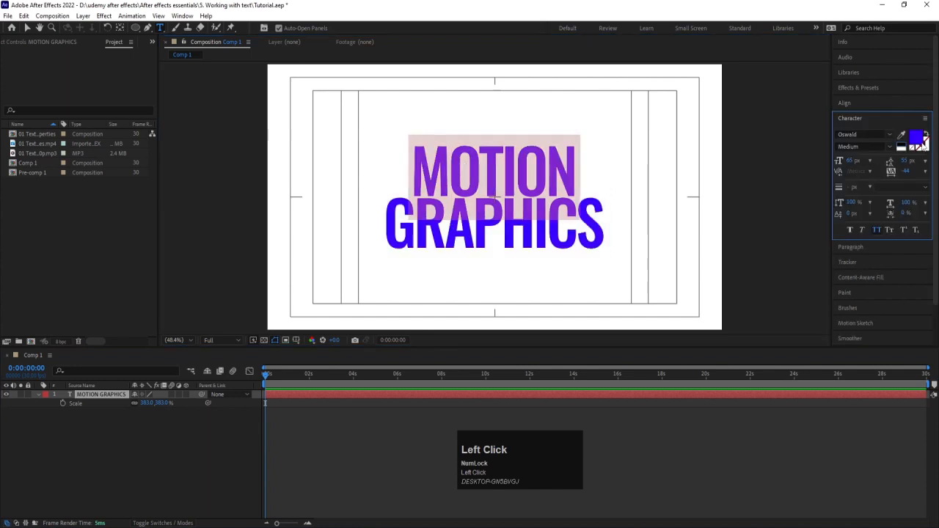
pyautogui.click(917, 139)
pyautogui.moveTo(206, 188); pyautogui.dragTo(209, 203)
pyautogui.click(283, 155)
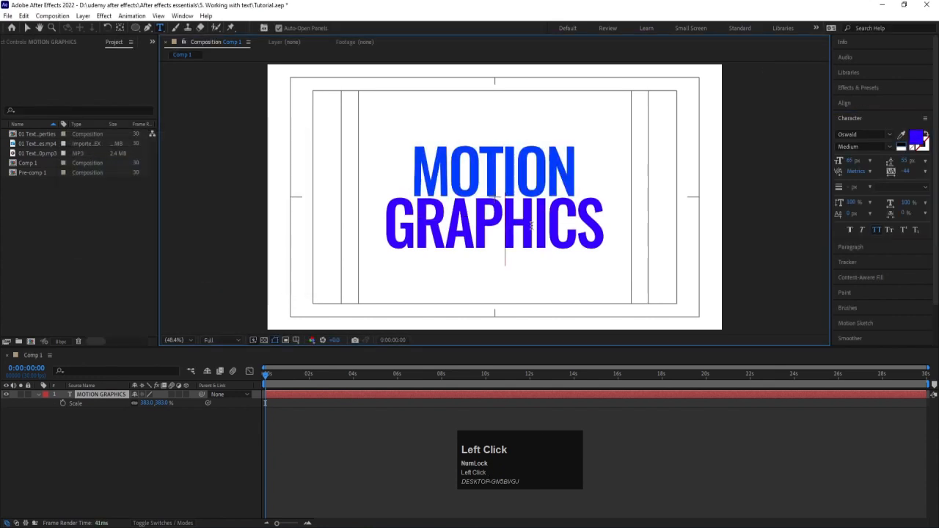
# Change the fill colour of the word GRAPHICS to orange FF5400.
pyautogui.click(917, 143)
pyautogui.moveTo(207, 186); pyautogui.dragTo(211, 139)
pyautogui.moveTo(215, 191); pyautogui.dragTo(211, 280)
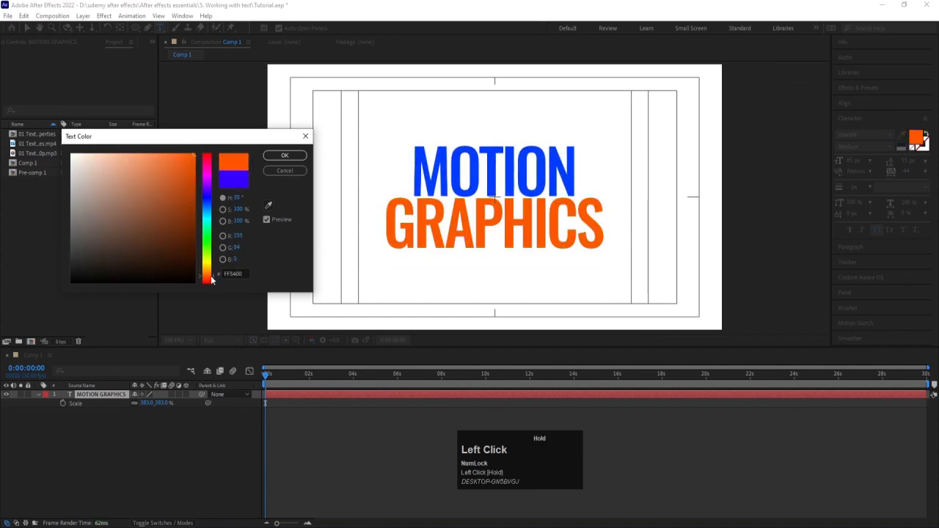
pyautogui.click(284, 155)
pyautogui.click(123, 432)
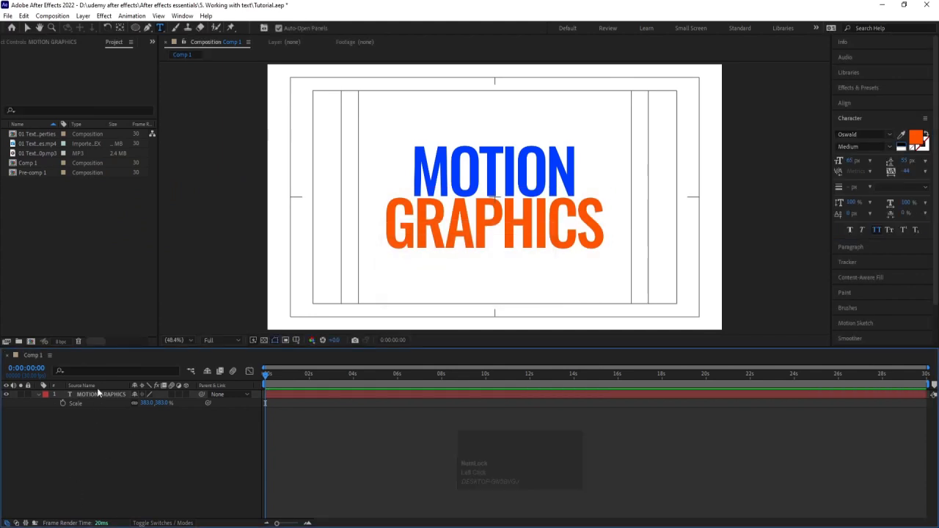
# Add a Position animator to the MOTION GRAPHICS layer's text properties.
pyautogui.click(38, 396)
pyautogui.click(38, 395)
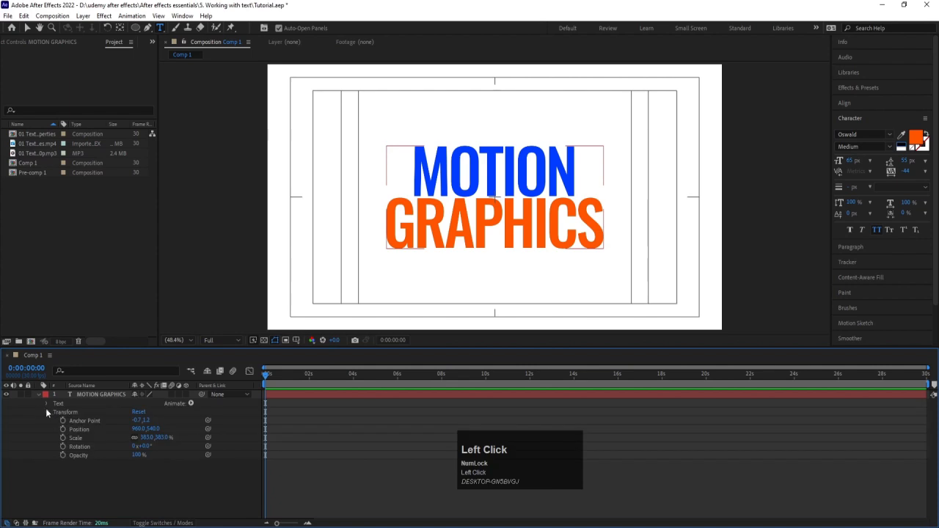
pyautogui.click(46, 411)
pyautogui.click(61, 403)
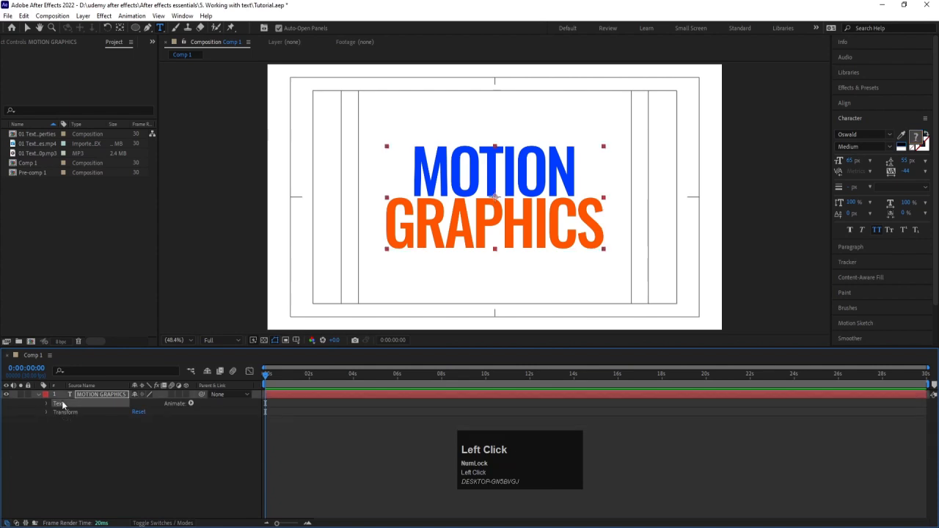
pyautogui.click(191, 404)
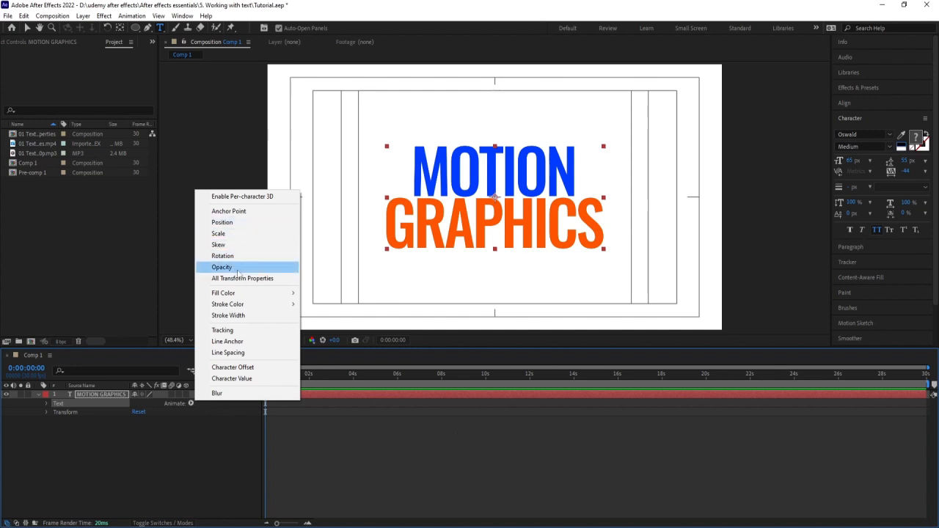
pyautogui.moveTo(256, 311)
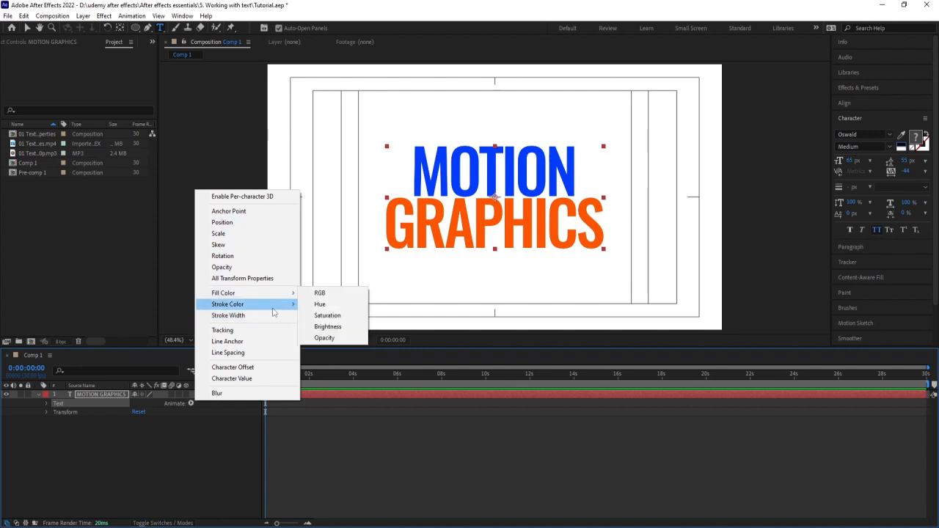
pyautogui.click(241, 228)
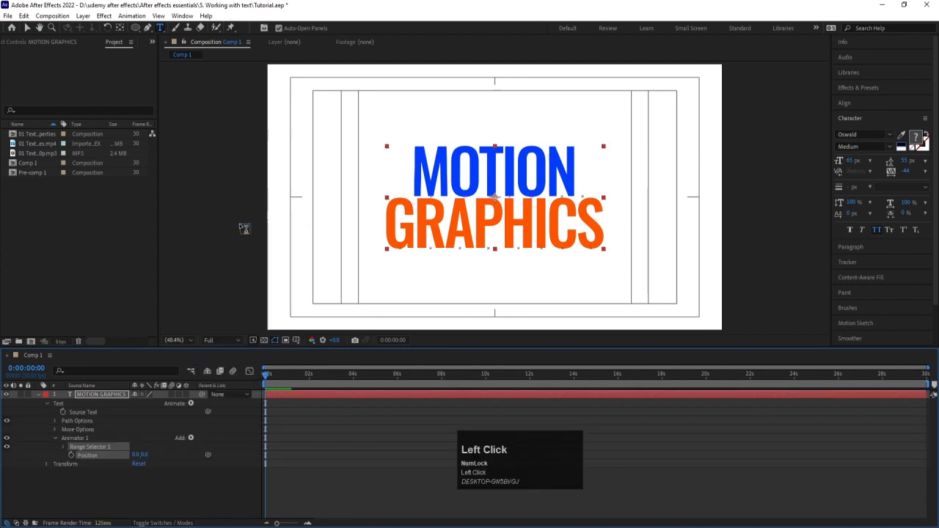
# Set Animator 1's Position to 0.0, 78.0 so the text moves down in the composition.
pyautogui.click(78, 441)
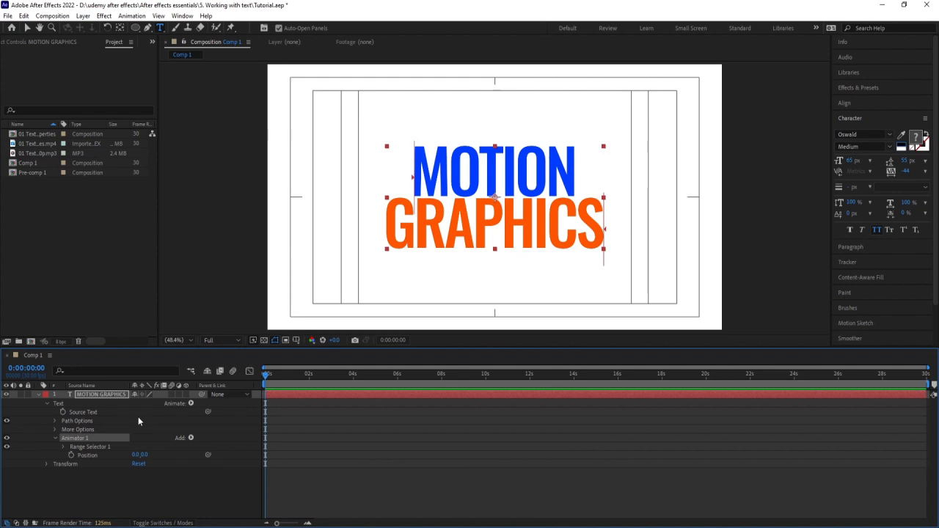
pyautogui.click(92, 449)
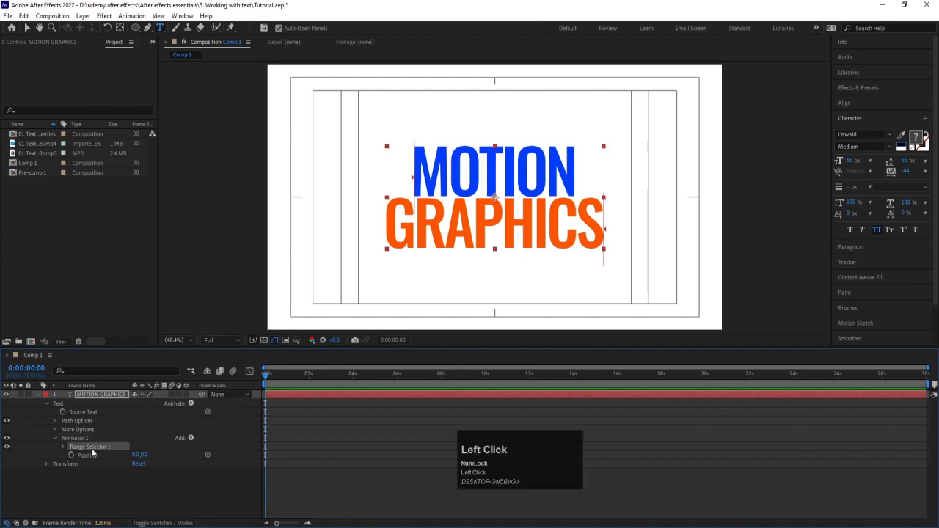
pyautogui.click(89, 456)
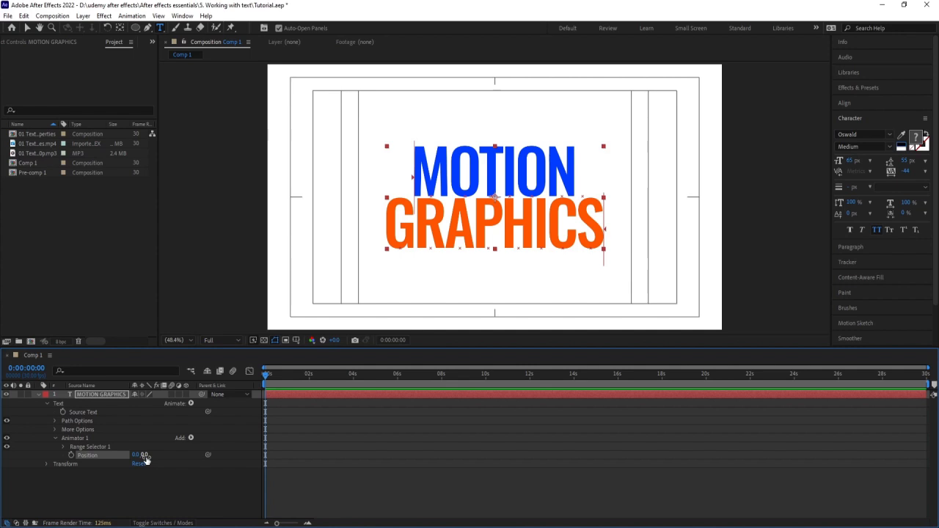
pyautogui.moveTo(145, 455); pyautogui.dragTo(179, 495)
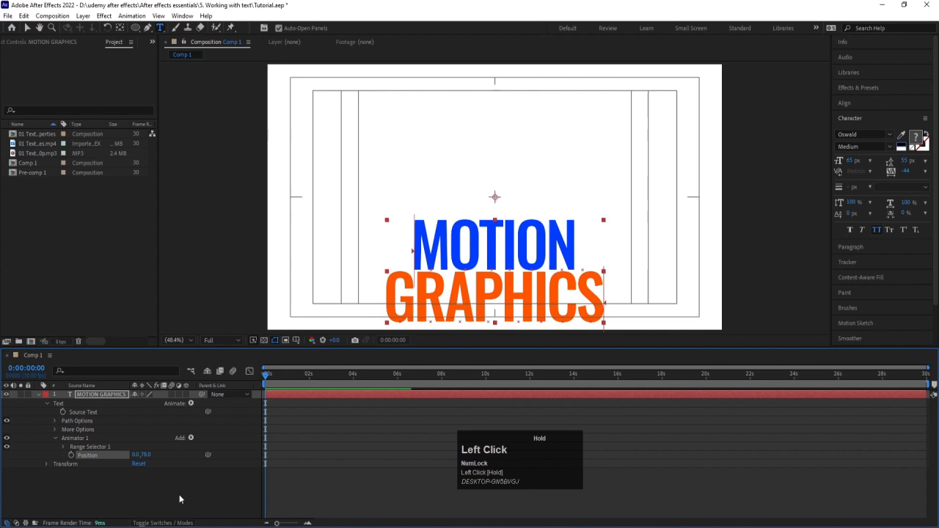
# Set Animator 1's Position to 0.0, 80.0.
pyautogui.click(146, 455)
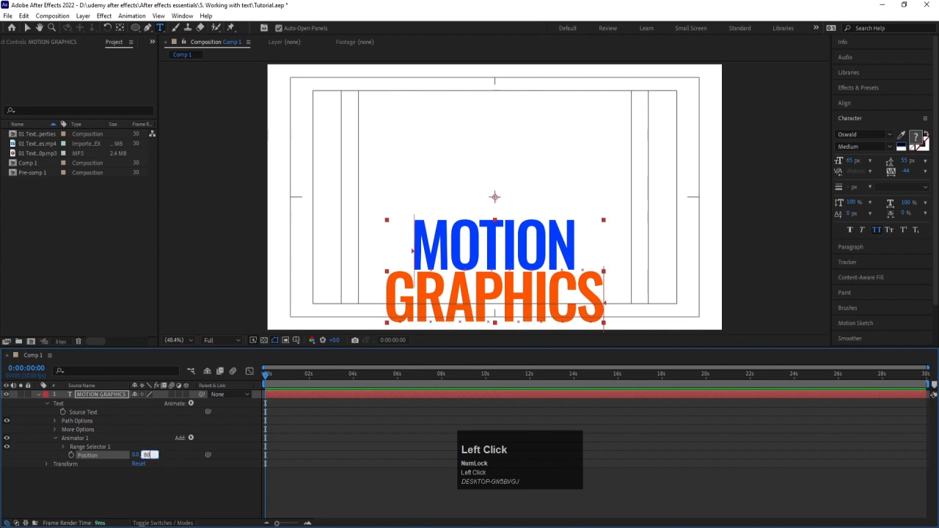
pyautogui.write('80')
pyautogui.press('Return')
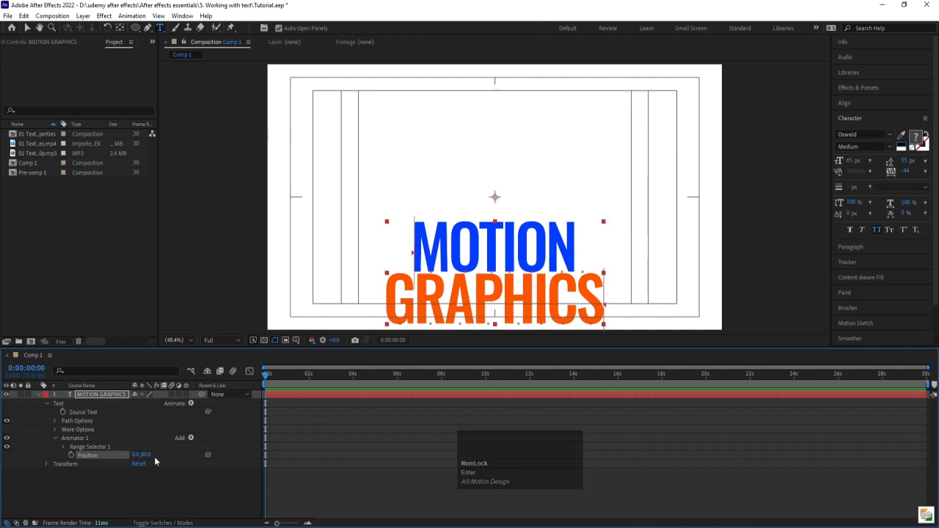
# Keyframe Range Selector 1's Start from 0% at 0 seconds to 100% at 2 seconds.
pyautogui.press('=')
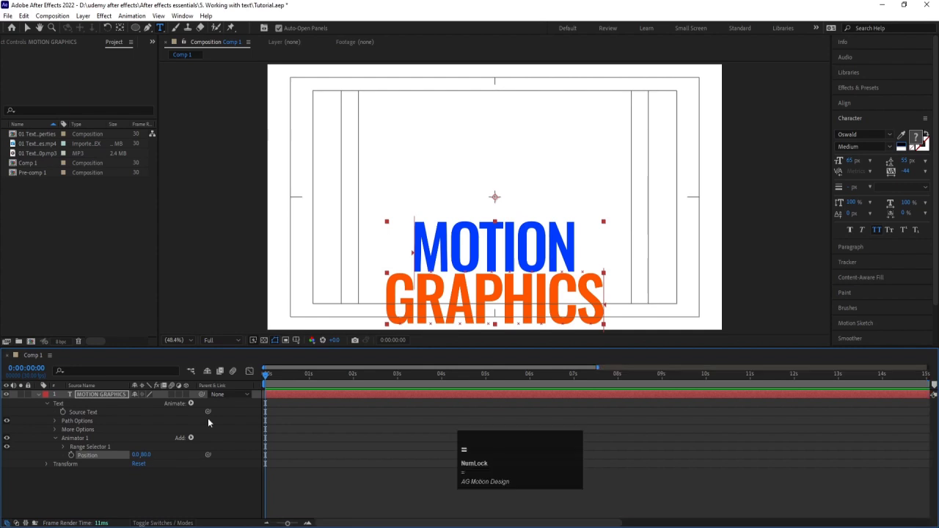
pyautogui.click(63, 447)
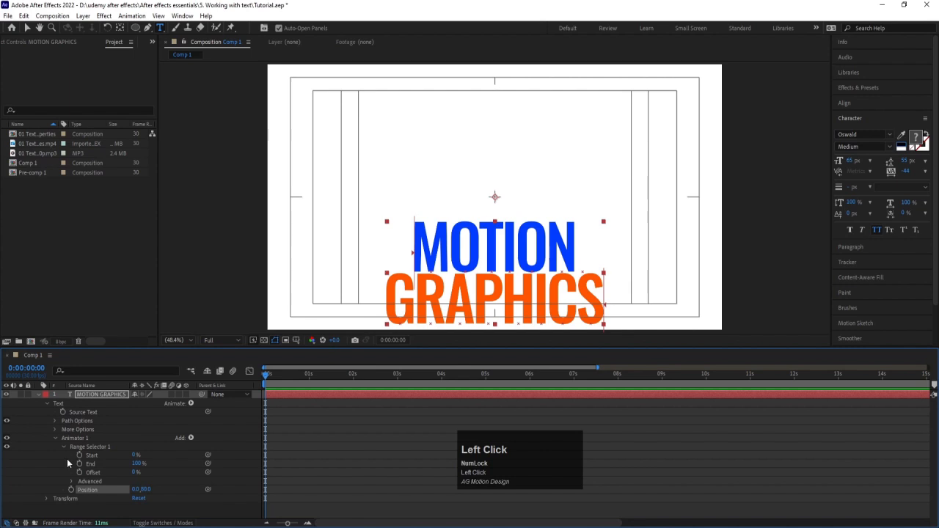
pyautogui.click(94, 455)
pyautogui.click(79, 455)
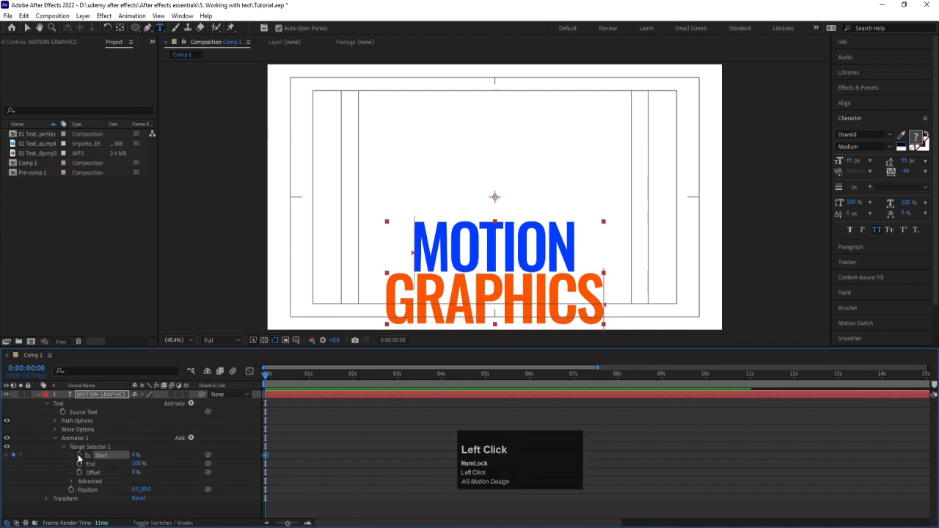
pyautogui.click(353, 377)
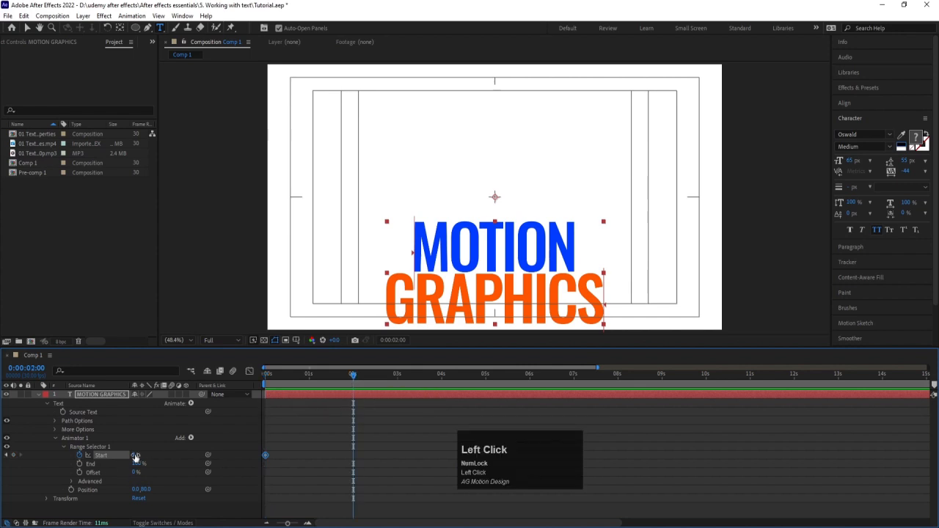
pyautogui.moveTo(135, 456); pyautogui.dragTo(190, 450)
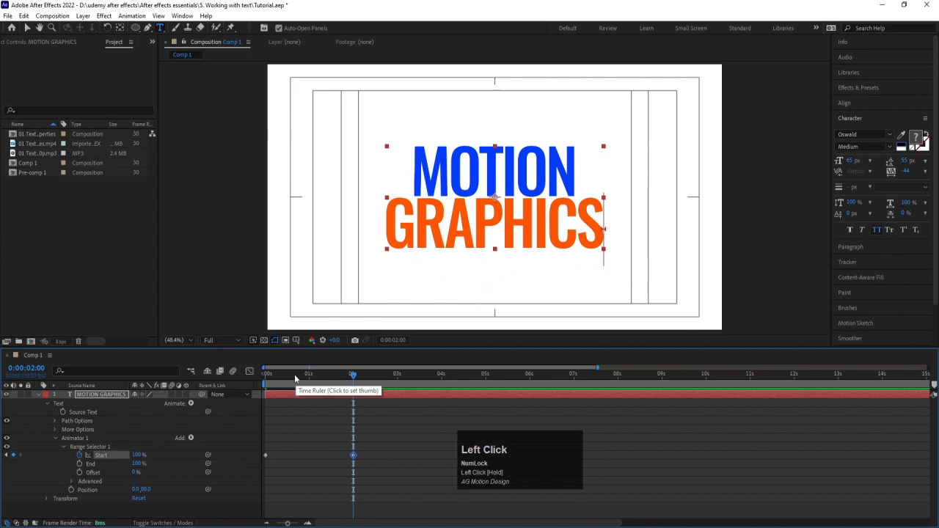
# Scrub between 0 and 2 seconds to examine how the Start value relates to the animator's Position offset.
pyautogui.moveTo(294, 375); pyautogui.dragTo(241, 372)
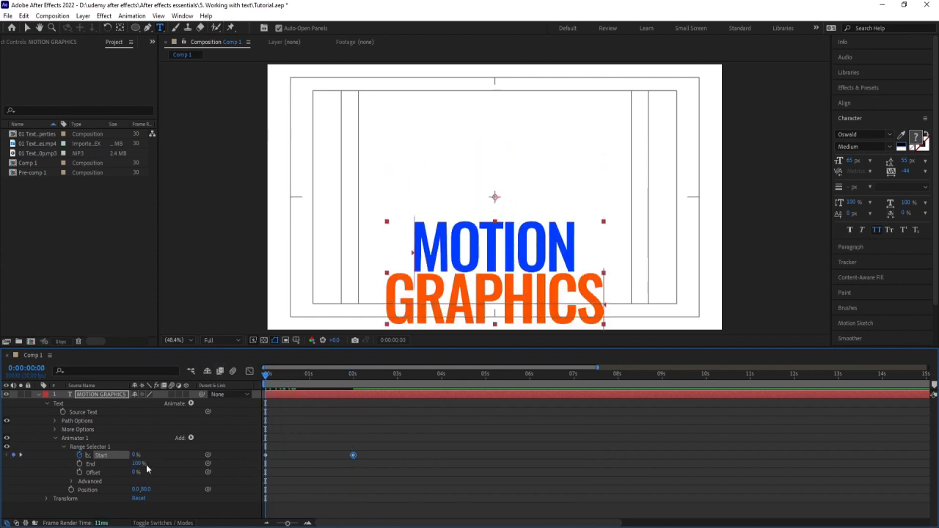
pyautogui.click(103, 490)
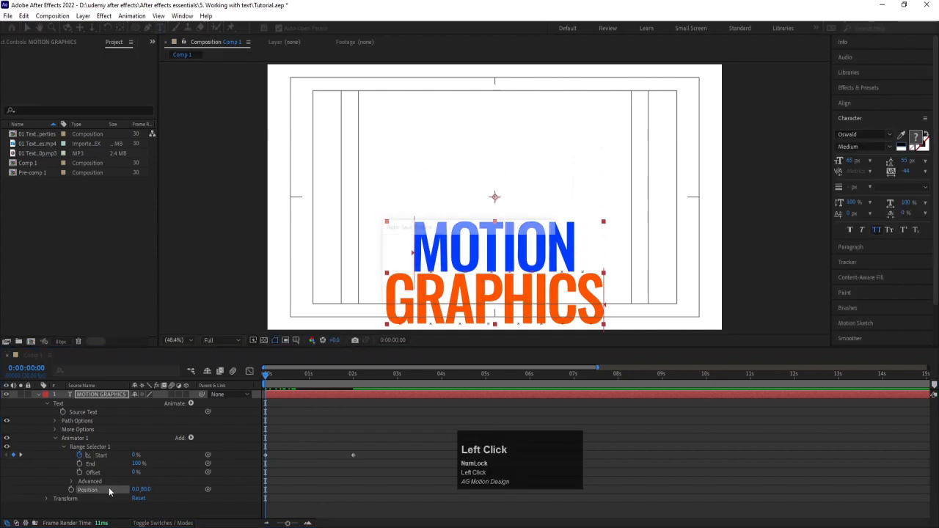
pyautogui.click(296, 382)
pyautogui.moveTo(297, 381); pyautogui.dragTo(353, 391)
pyautogui.click(140, 455)
pyautogui.moveTo(139, 455); pyautogui.dragTo(135, 455)
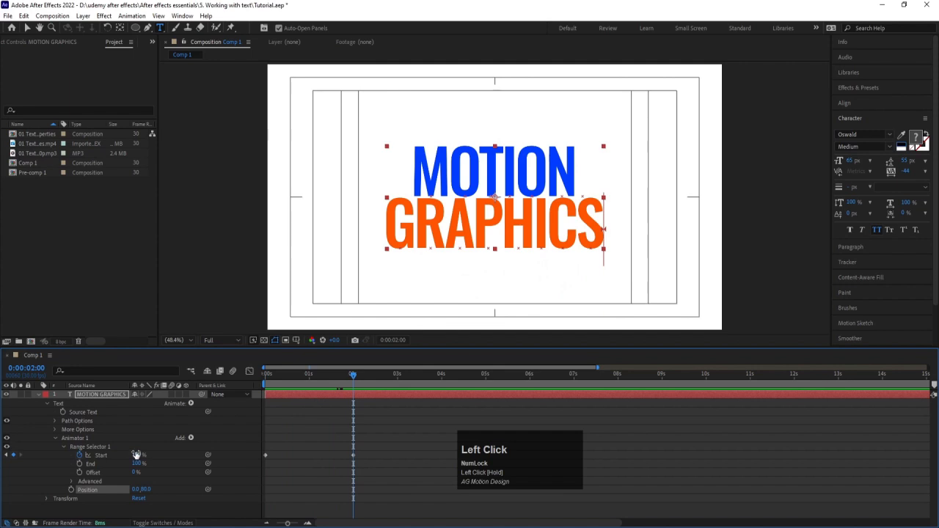
# Apply Easy Ease to both Start keyframes of Range Selector 1.
pyautogui.moveTo(299, 377); pyautogui.dragTo(278, 407)
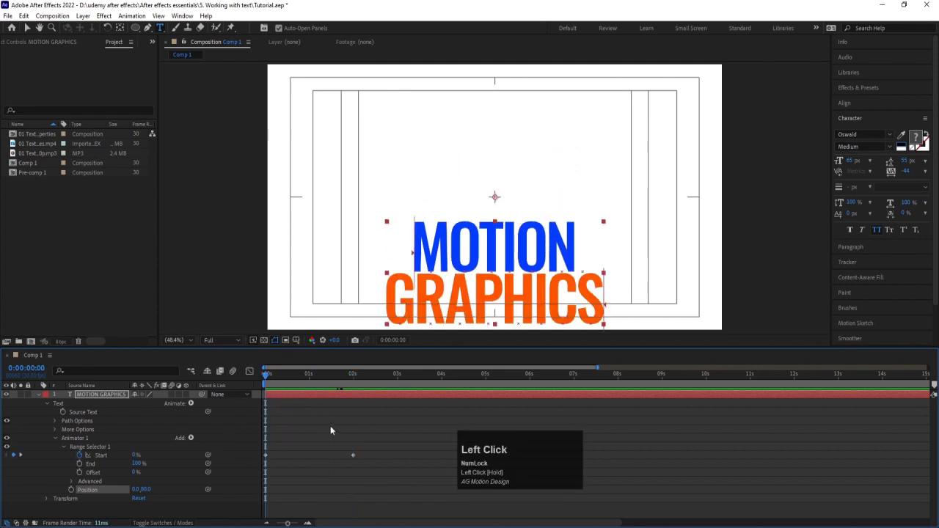
pyautogui.moveTo(373, 477); pyautogui.dragTo(259, 437)
pyautogui.press('F9')
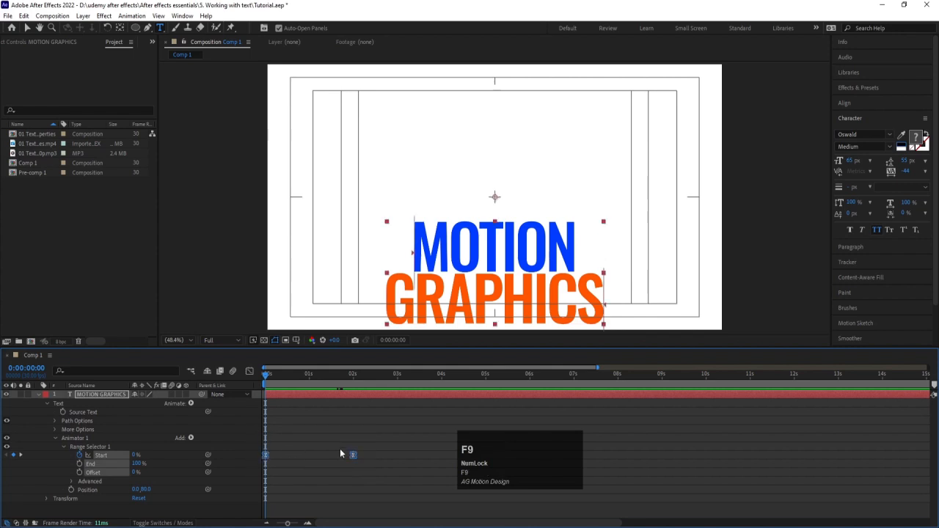
# Preview the title animation from the beginning to examine how the characters rise one after another.
pyautogui.press('space')
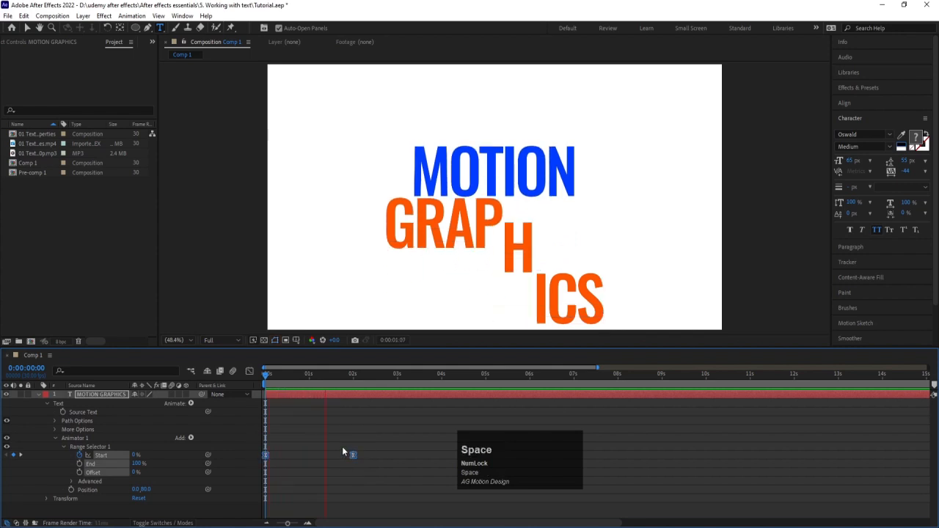
pyautogui.press('space')
pyautogui.click(265, 375)
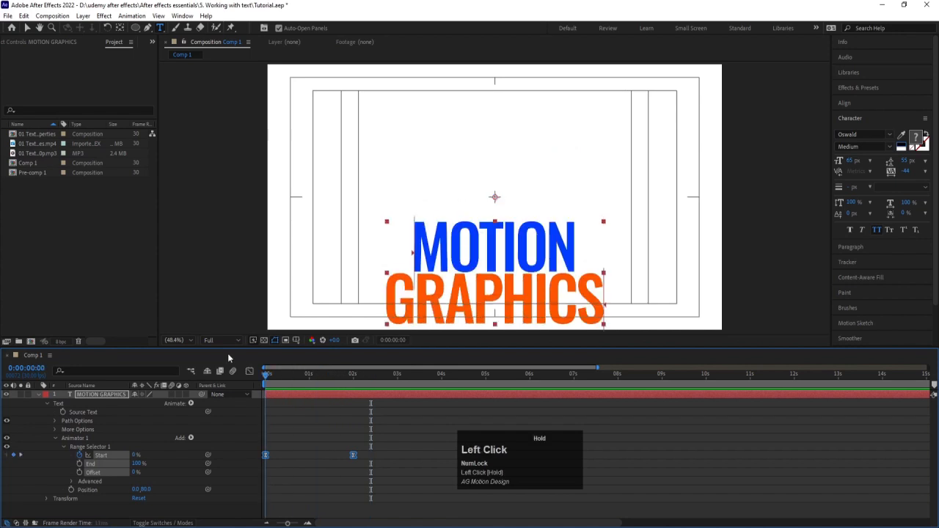
pyautogui.press('space')
pyautogui.press('space')
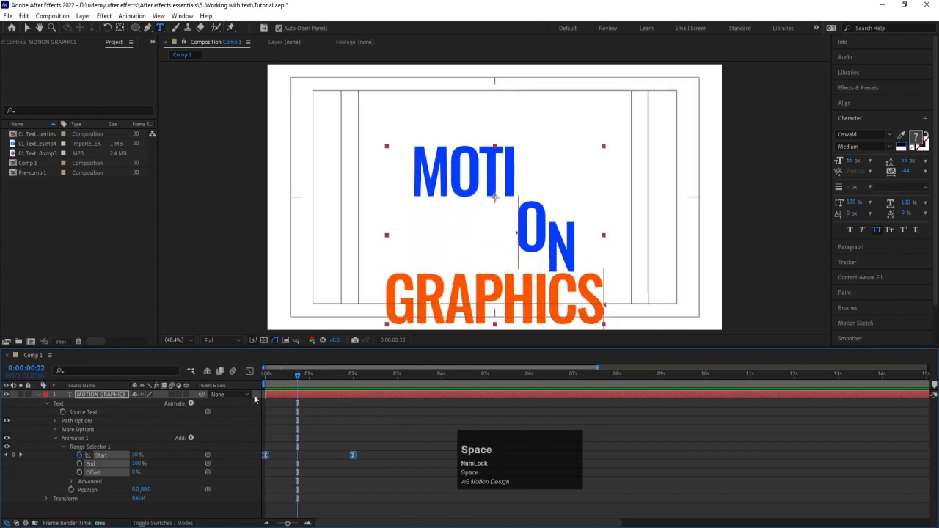
pyautogui.press('space')
pyautogui.press('space')
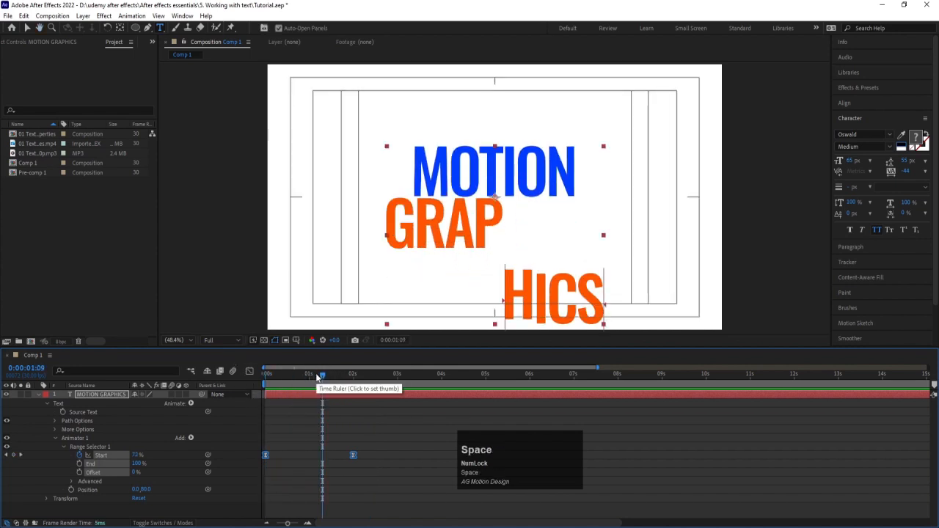
pyautogui.click(265, 374)
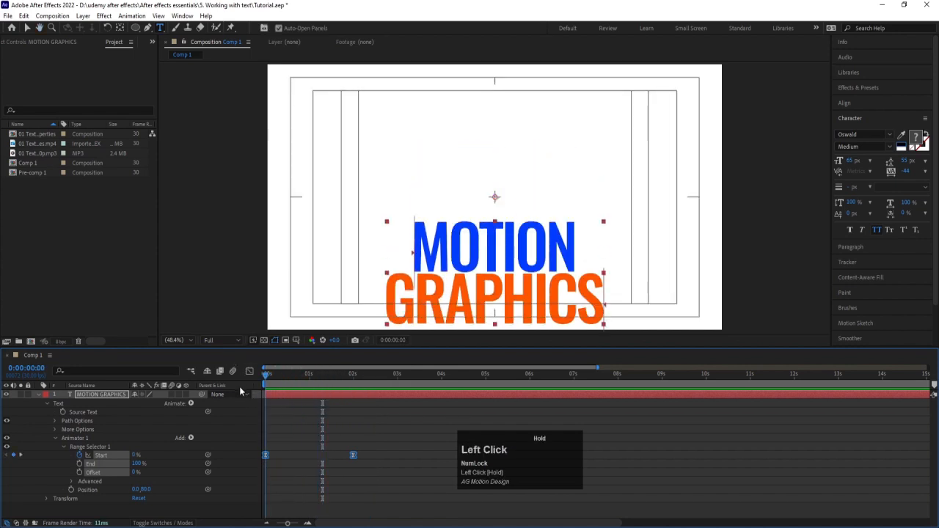
pyautogui.click(286, 429)
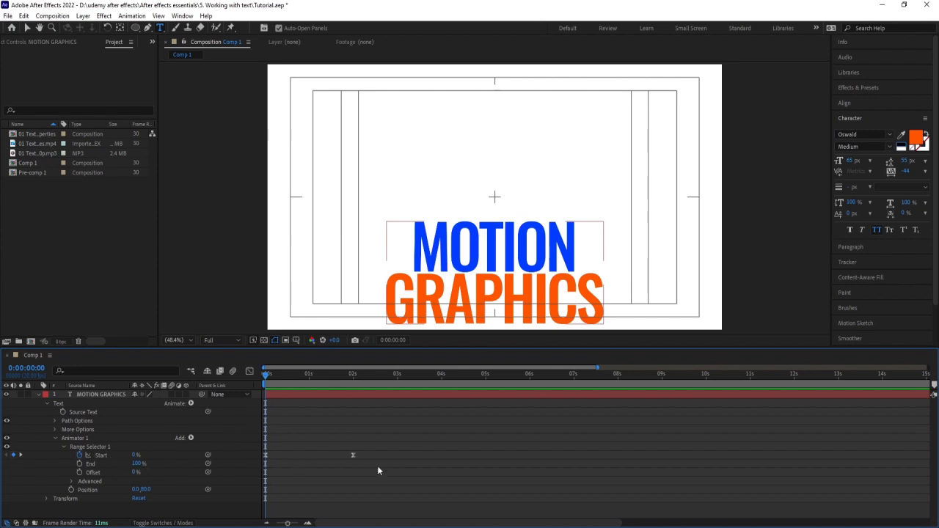
pyautogui.click(283, 376)
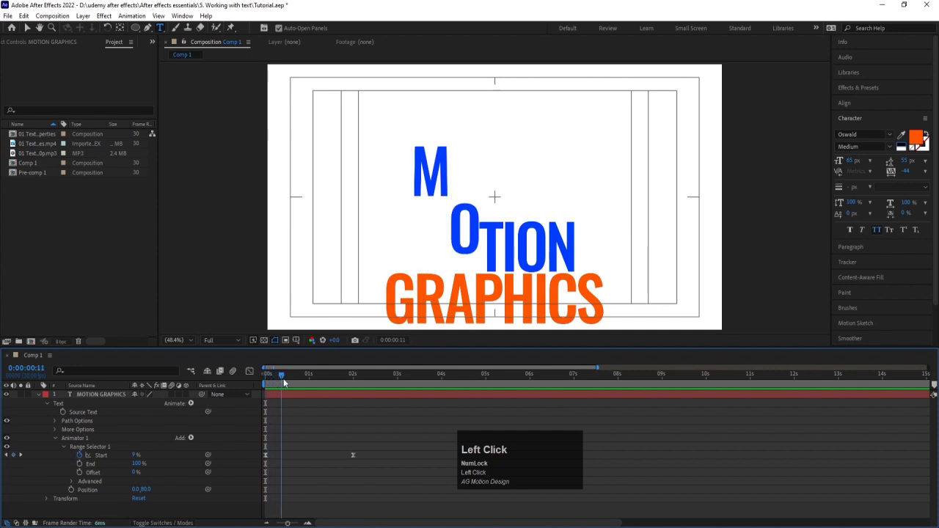
pyautogui.moveTo(285, 383); pyautogui.dragTo(249, 375)
# Delete both Start keyframes of Range Selector 1.
pyautogui.moveTo(408, 481); pyautogui.dragTo(239, 451)
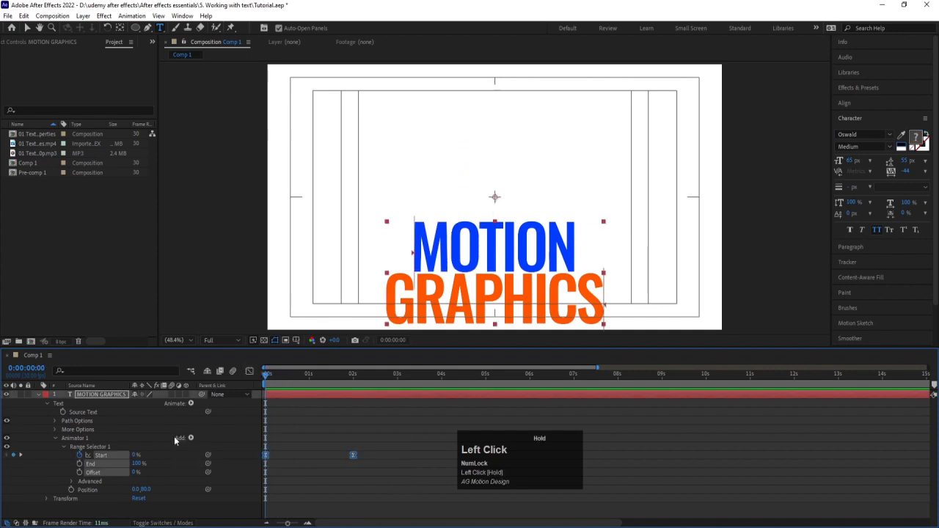
pyautogui.press('Delete')
pyautogui.click(278, 428)
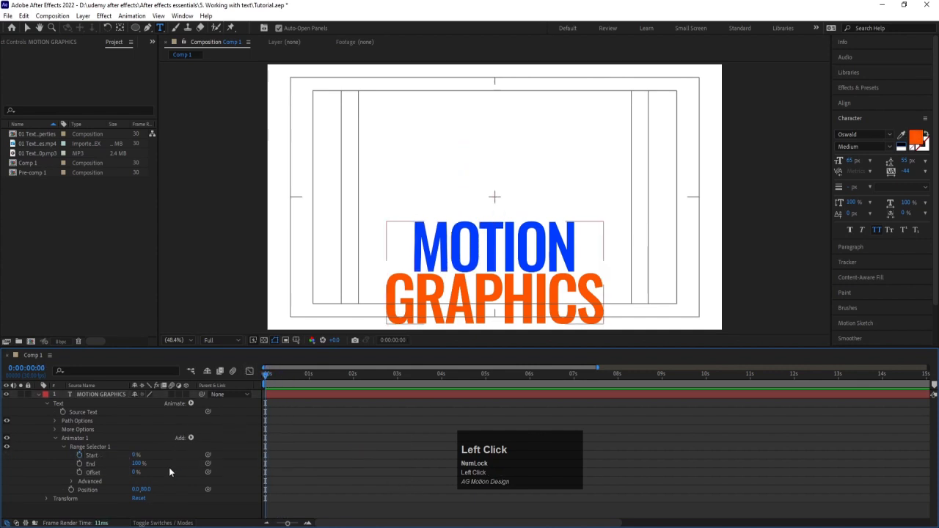
# Keyframe Range Selector 1's End from 100% at 0 seconds to 0% at 0:00:02:01 and preview the animation.
pyautogui.click(79, 464)
pyautogui.click(352, 375)
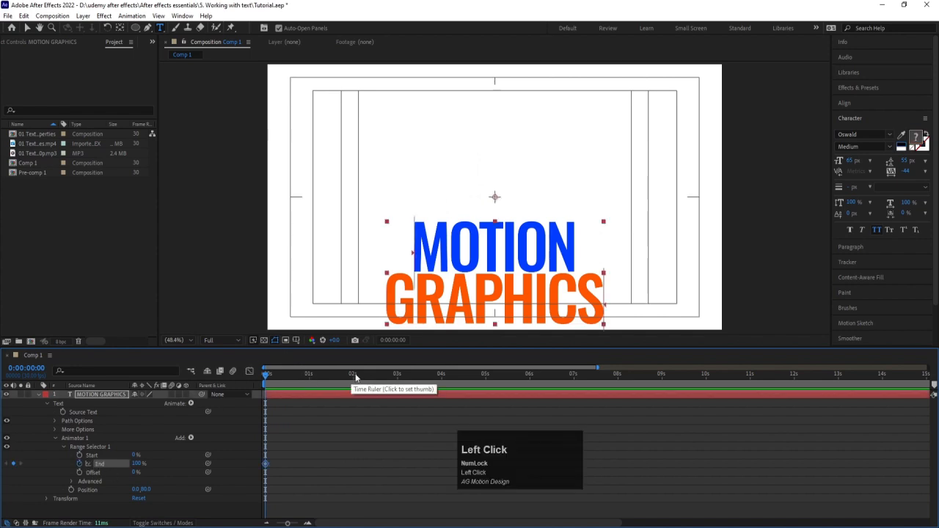
pyautogui.moveTo(136, 464); pyautogui.dragTo(102, 464)
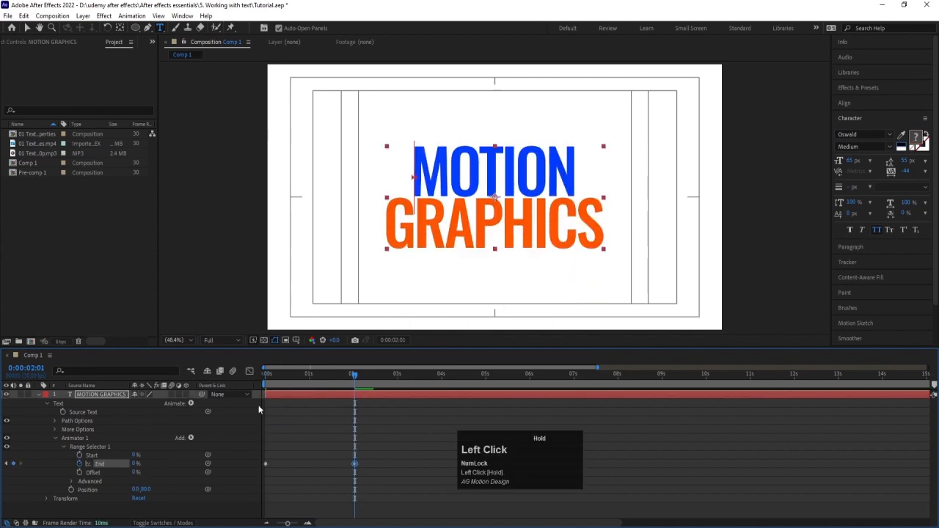
pyautogui.press('space')
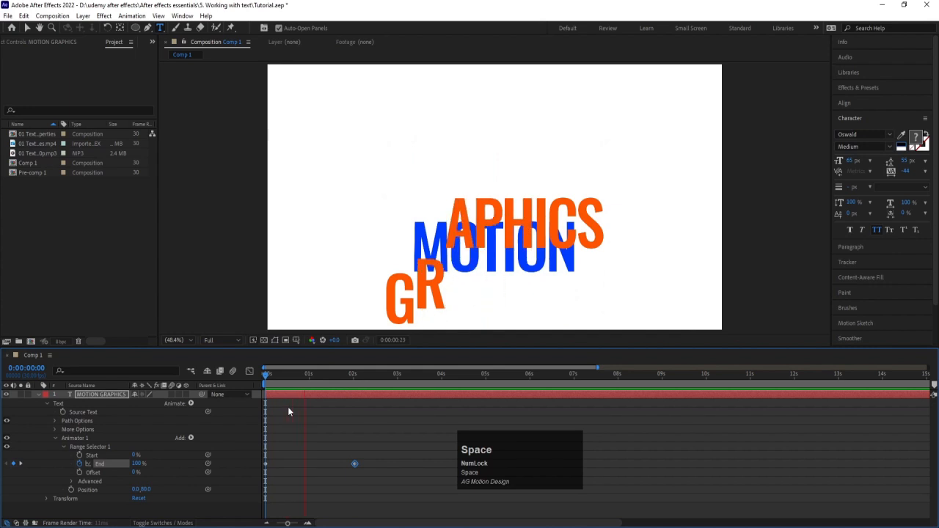
pyautogui.press('space')
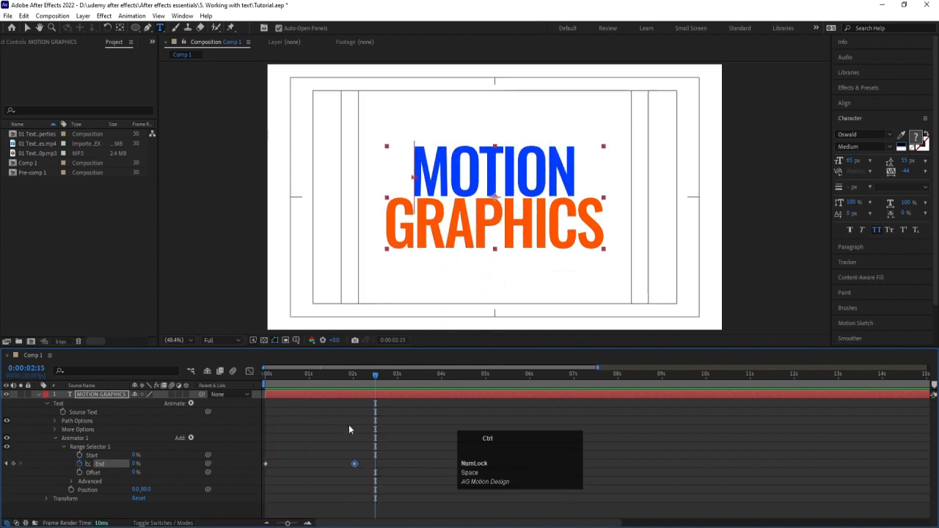
# Undo the End keyframing and the deletion of the Start keyframes.
pyautogui.hotkey('ctrl', 'z')
pyautogui.hotkey('ctrl', 'z')
pyautogui.hotkey('ctrl', 'z')
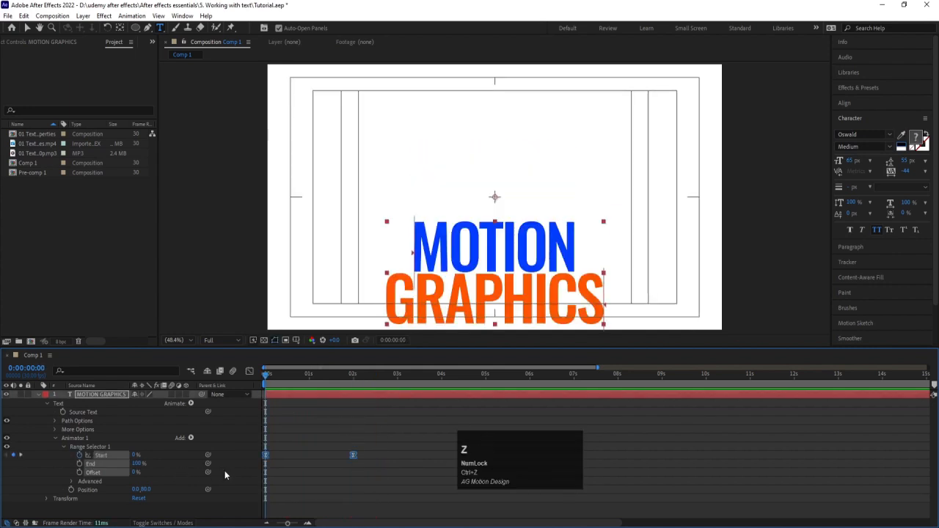
pyautogui.click(274, 471)
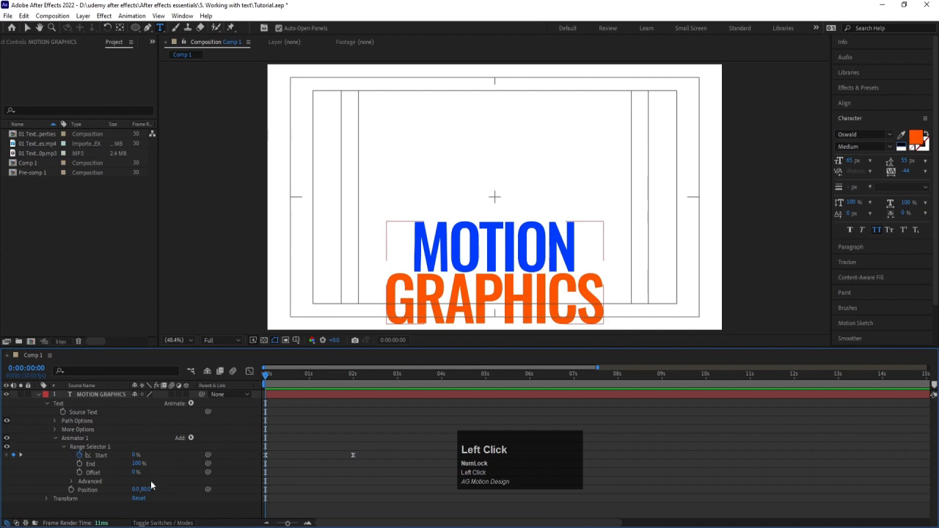
# Expand Range Selector 1's Advanced settings and review the available Units options.
pyautogui.click(70, 482)
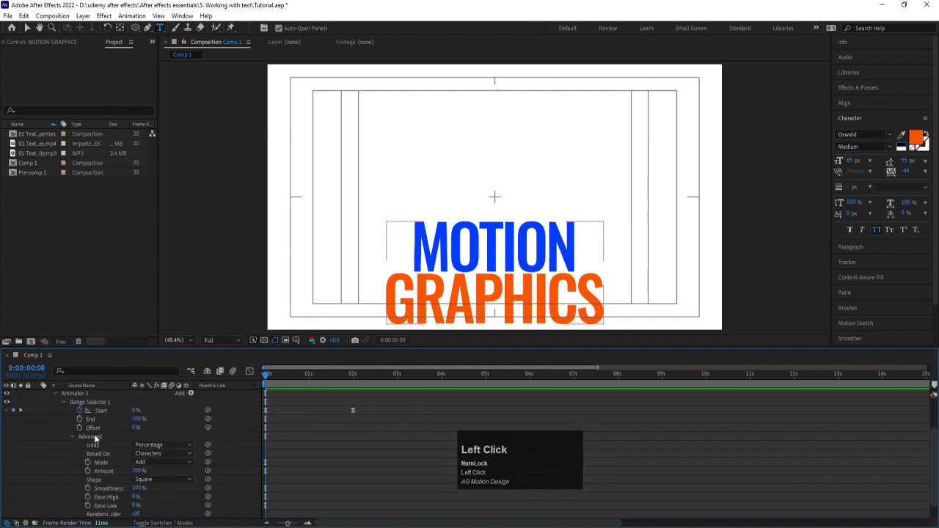
pyautogui.click(95, 437)
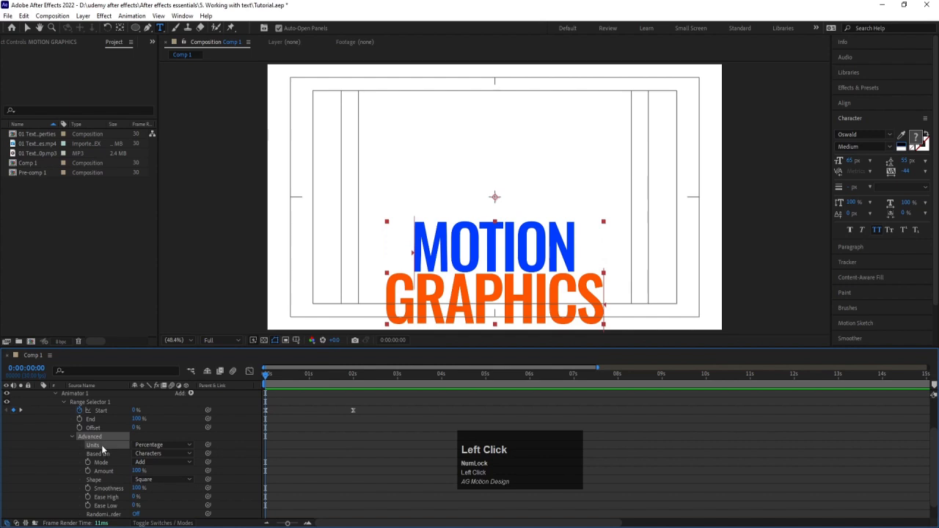
pyautogui.click(164, 445)
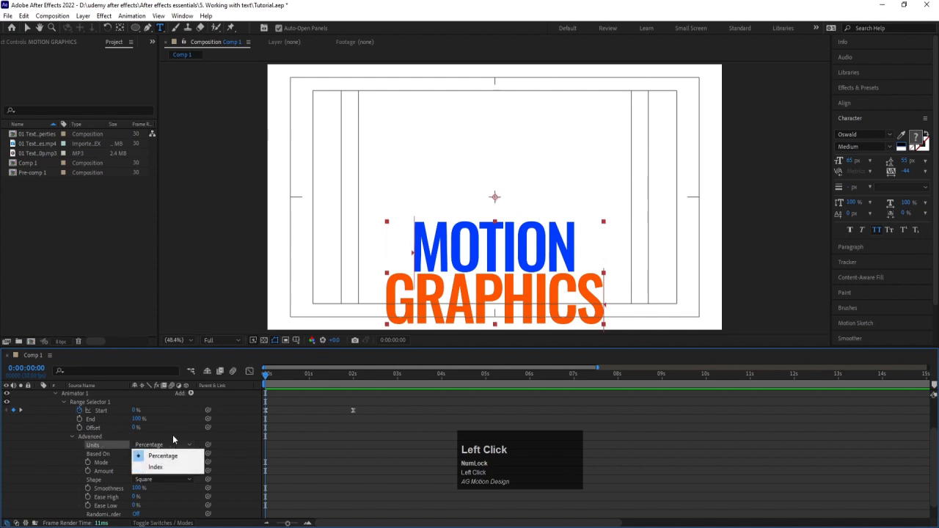
pyautogui.click(172, 434)
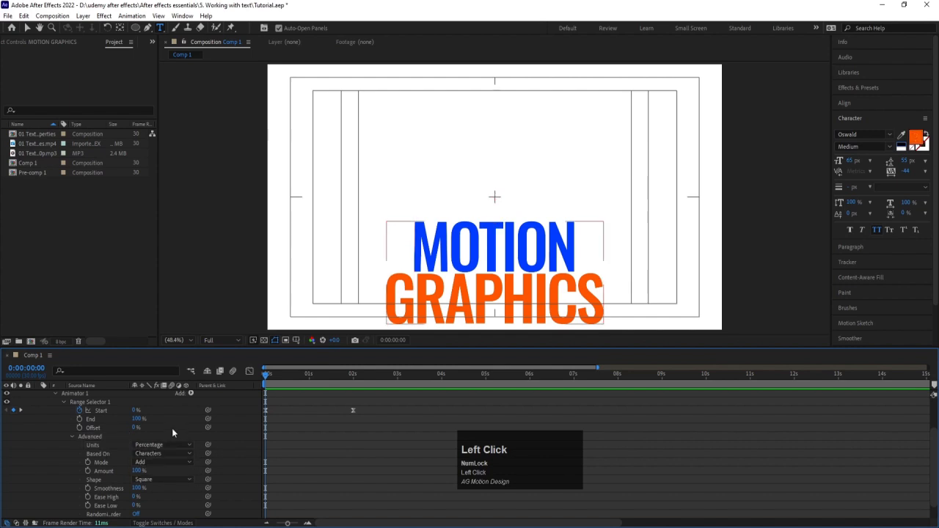
# Set Range Selector 1's Based On option to Characters Excluding Spaces.
pyautogui.click(104, 452)
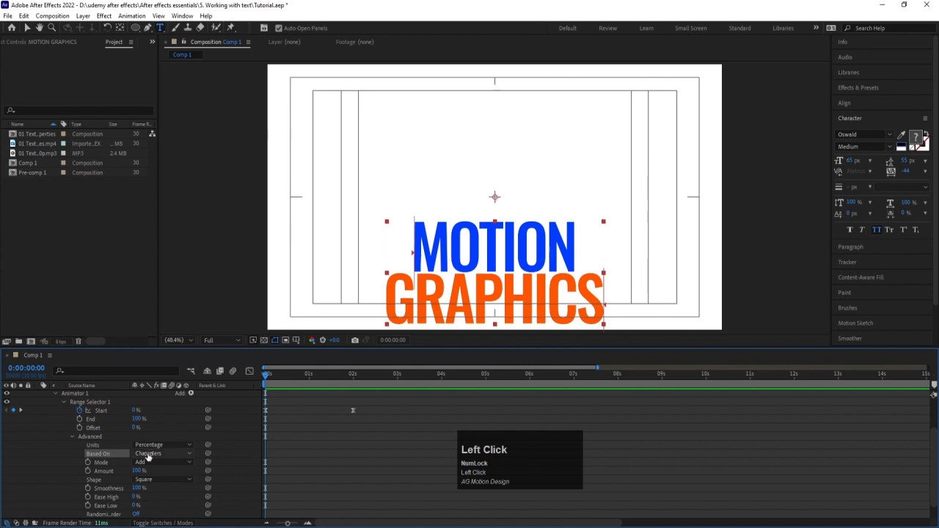
pyautogui.click(293, 375)
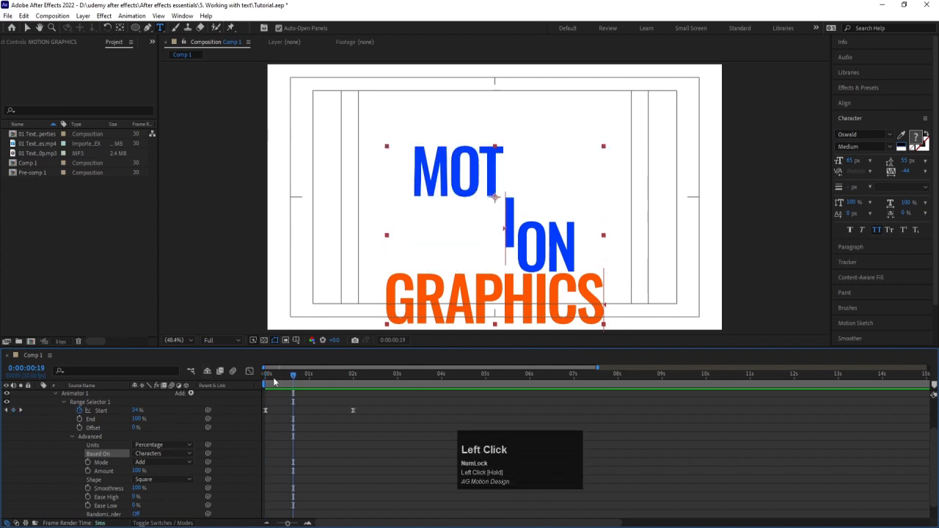
pyautogui.moveTo(274, 377); pyautogui.dragTo(197, 374)
pyautogui.click(162, 454)
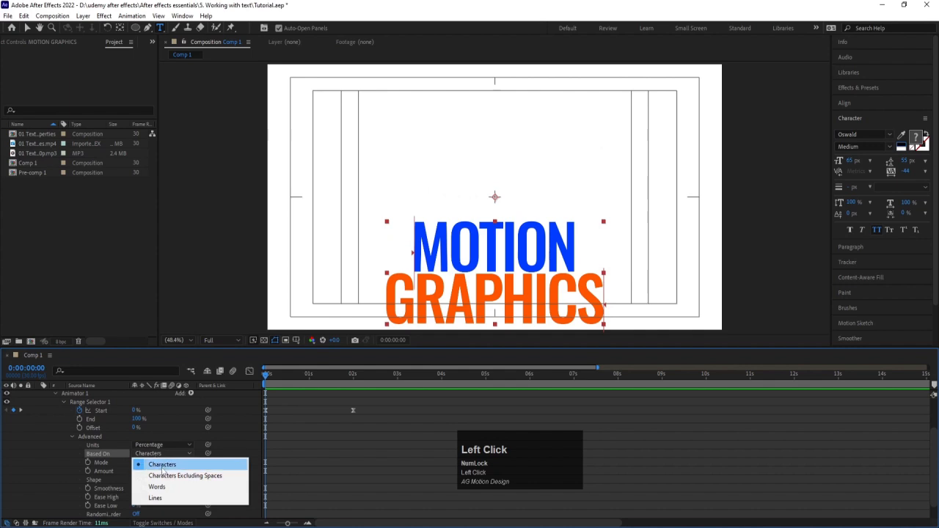
pyautogui.click(164, 479)
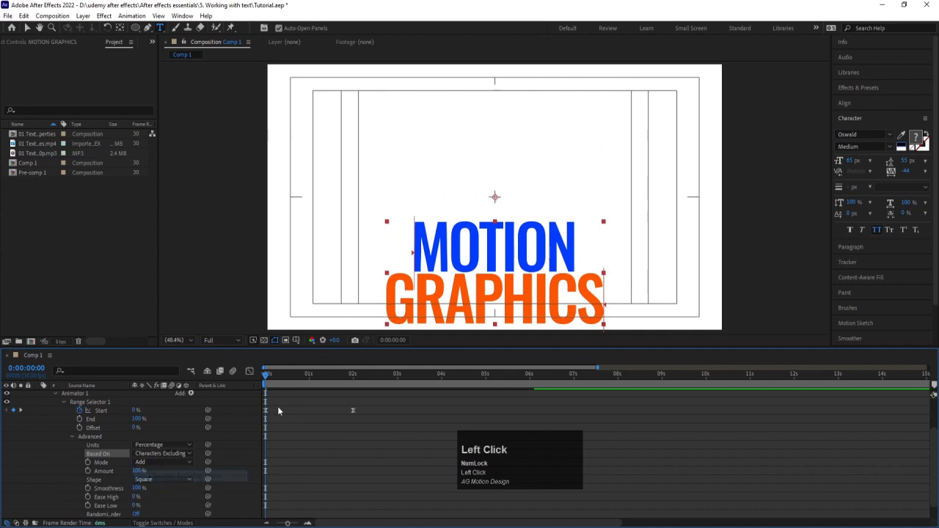
# Set Range Selector 1's Based On option to Words and scrub through the opening seconds to preview the animation.
pyautogui.moveTo(286, 372); pyautogui.dragTo(300, 377)
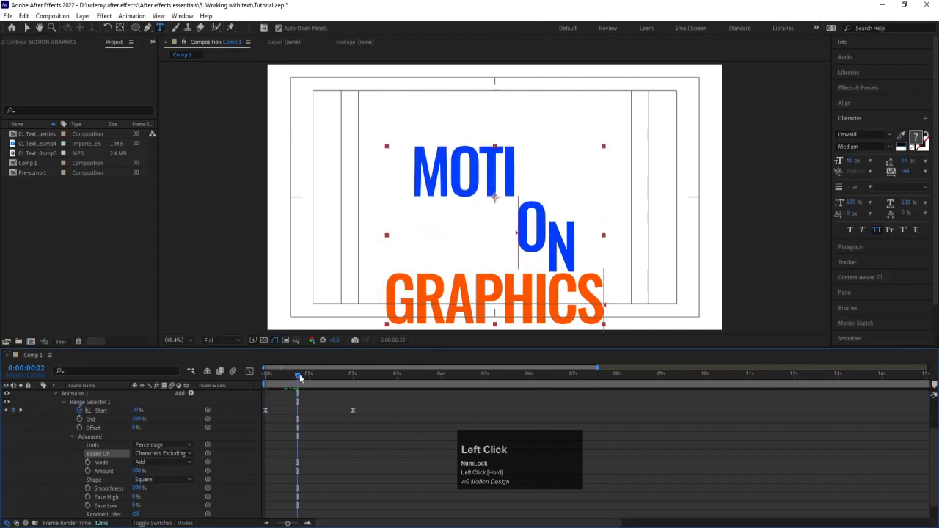
pyautogui.click(161, 452)
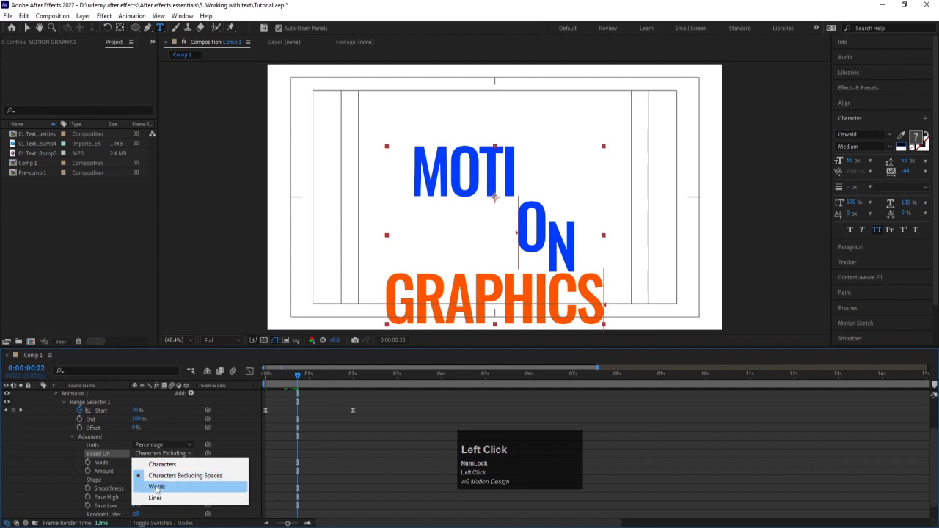
pyautogui.click(156, 488)
pyautogui.moveTo(289, 377); pyautogui.dragTo(265, 388)
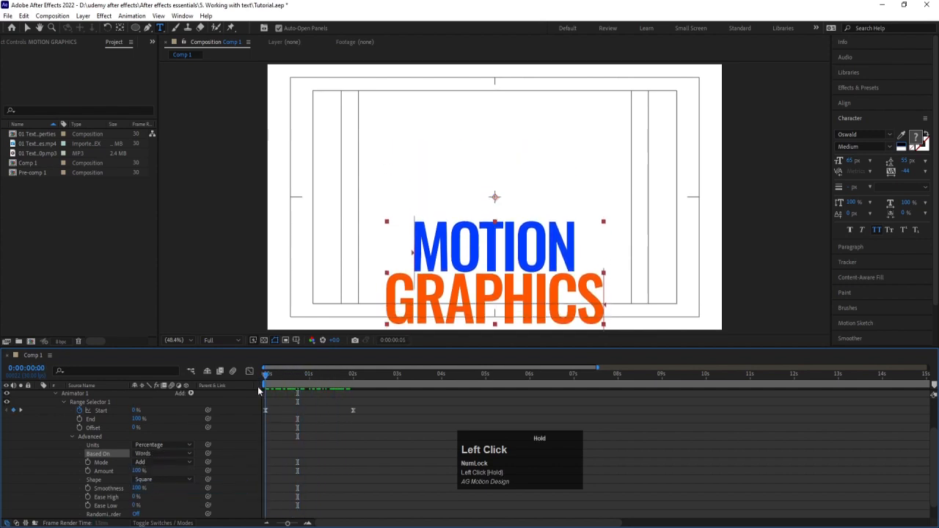
# Set Range Selector 1's Based On option to Lines and scrub the timeline to preview the line-by-line movement.
pyautogui.click(162, 454)
pyautogui.click(160, 499)
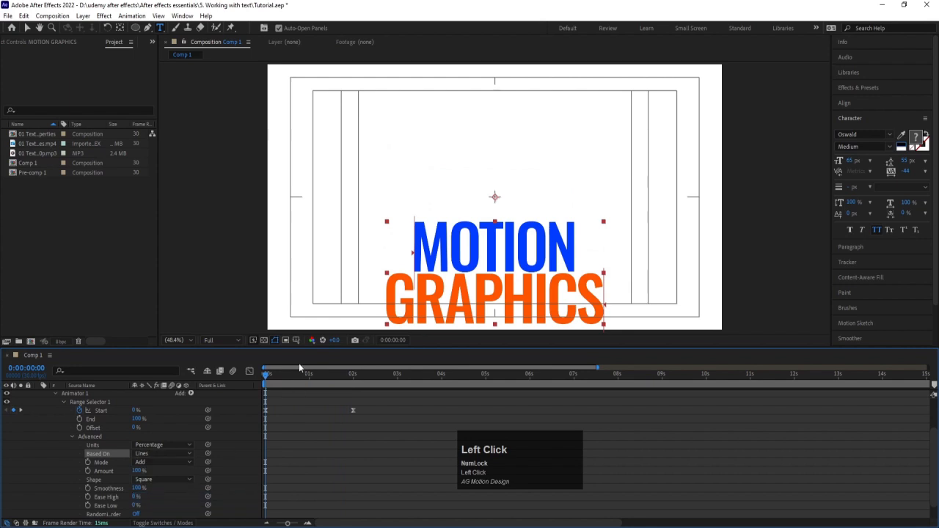
pyautogui.moveTo(265, 379); pyautogui.dragTo(227, 372)
# Turn on Randomize Order in Range Selector 1's Advanced settings and scrub the timeline to preview it.
pyautogui.scroll(-1, 107, 461)
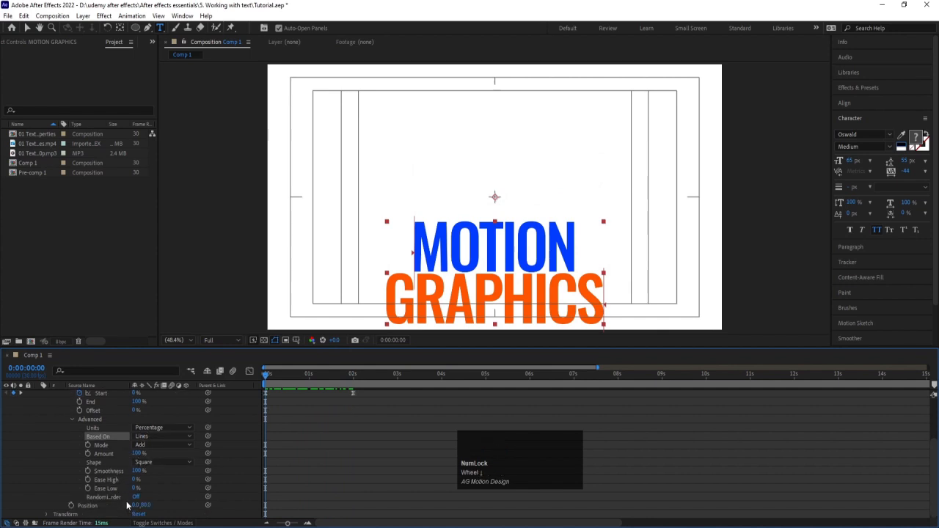
pyautogui.click(136, 497)
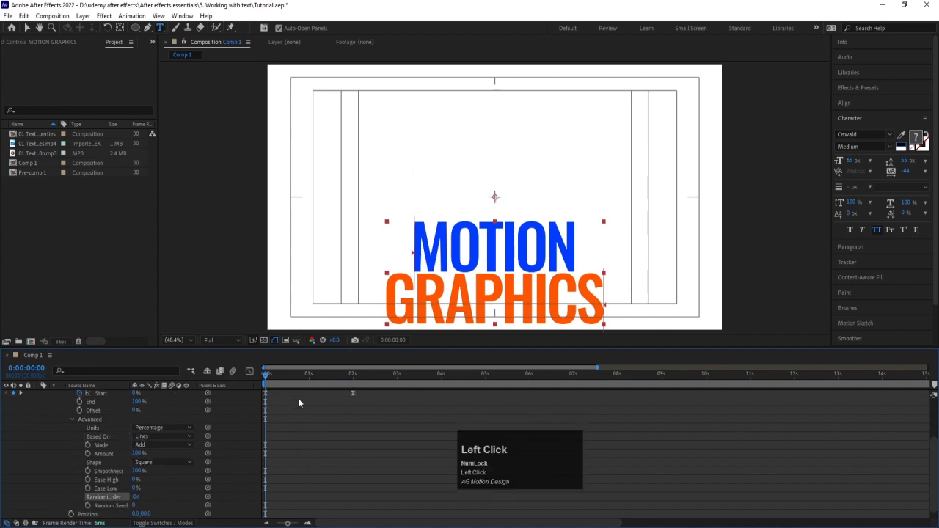
pyautogui.moveTo(278, 375); pyautogui.dragTo(342, 374)
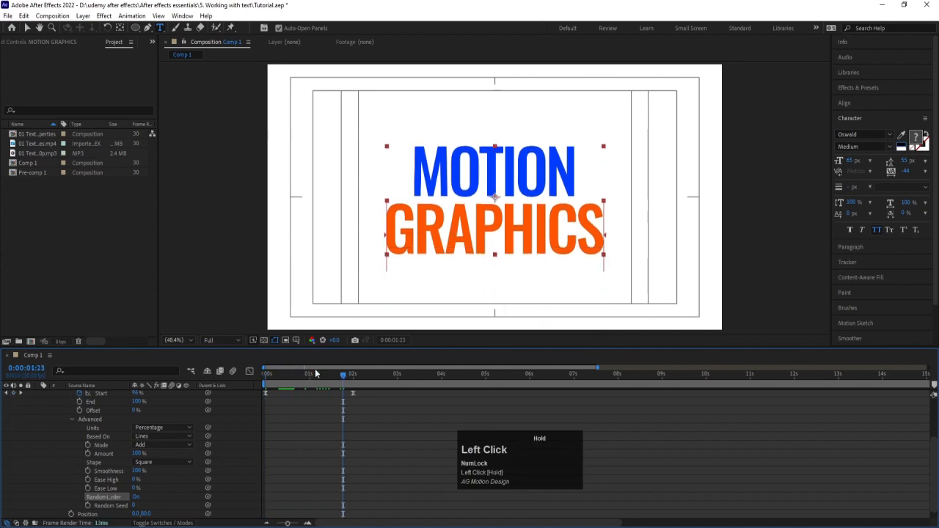
# Set Range Selector 1's Based On option to Characters and scrub back to the start to preview the letters.
pyautogui.click(150, 436)
pyautogui.click(150, 448)
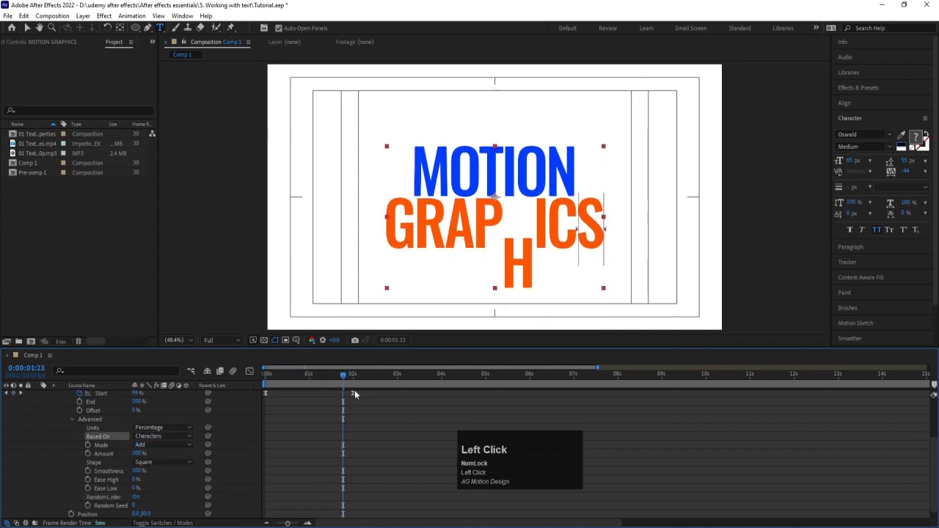
pyautogui.moveTo(343, 374); pyautogui.dragTo(266, 374)
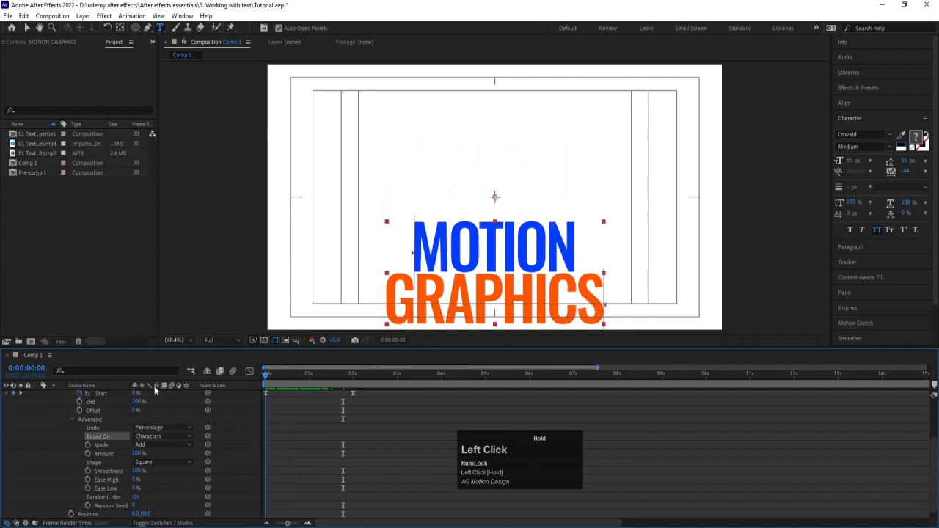
# Turn off Randomize Order in Range Selector 1's Advanced settings and collapse the range selector.
pyautogui.scroll(-1, 101, 505)
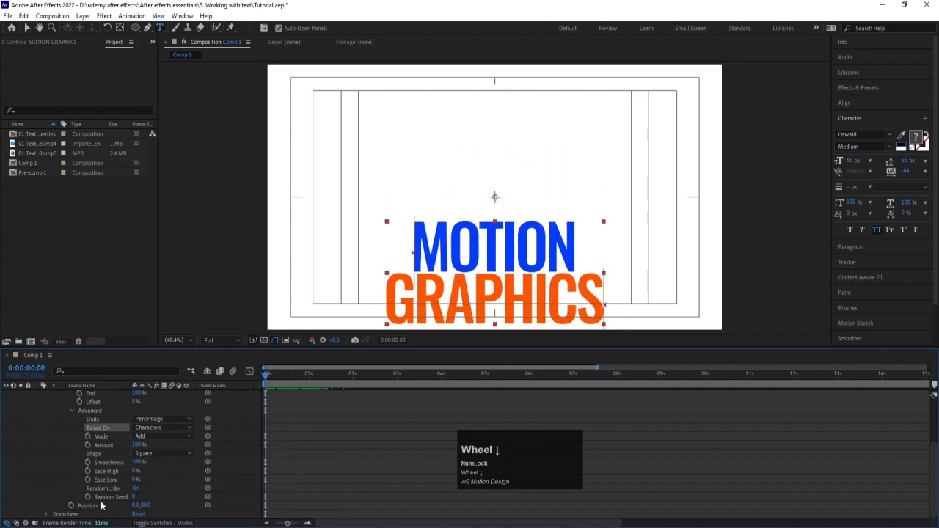
pyautogui.click(136, 488)
pyautogui.scroll(1, 136, 486)
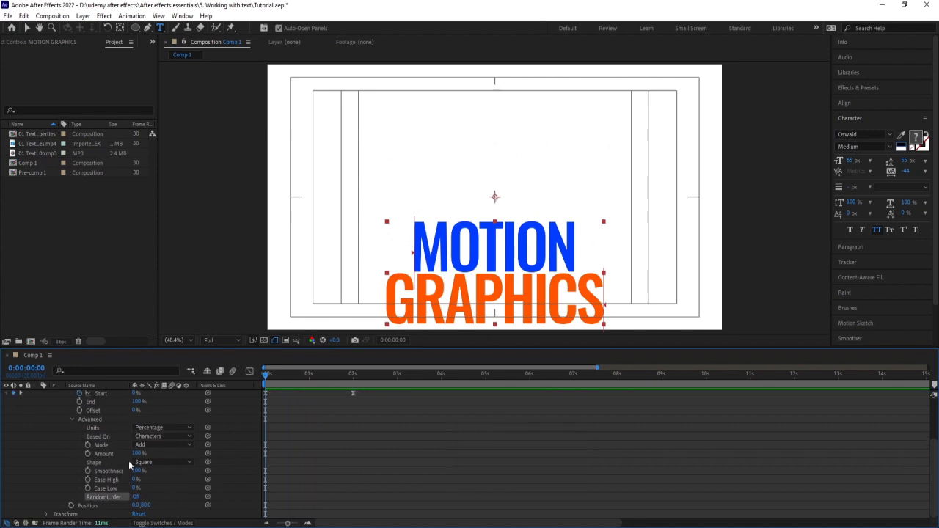
pyautogui.scroll(6, 120, 474)
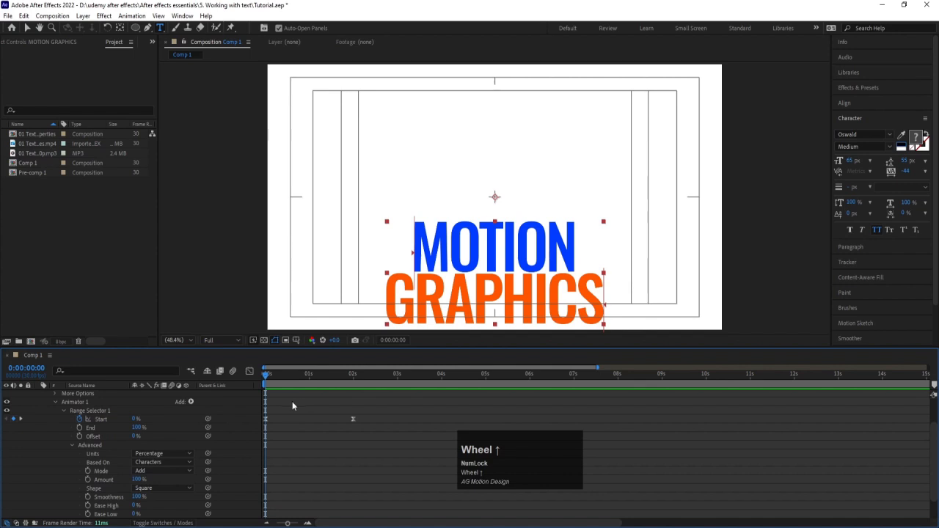
pyautogui.scroll(1, 293, 401)
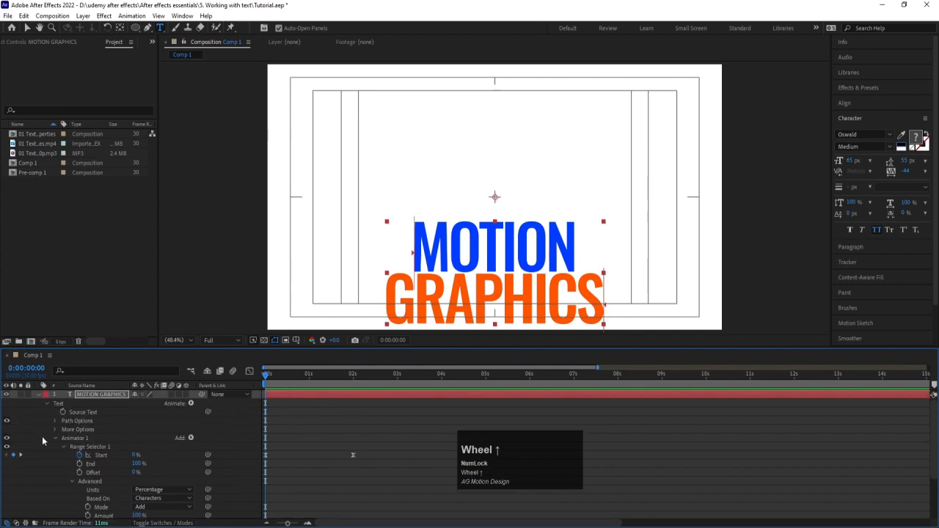
pyautogui.click(63, 445)
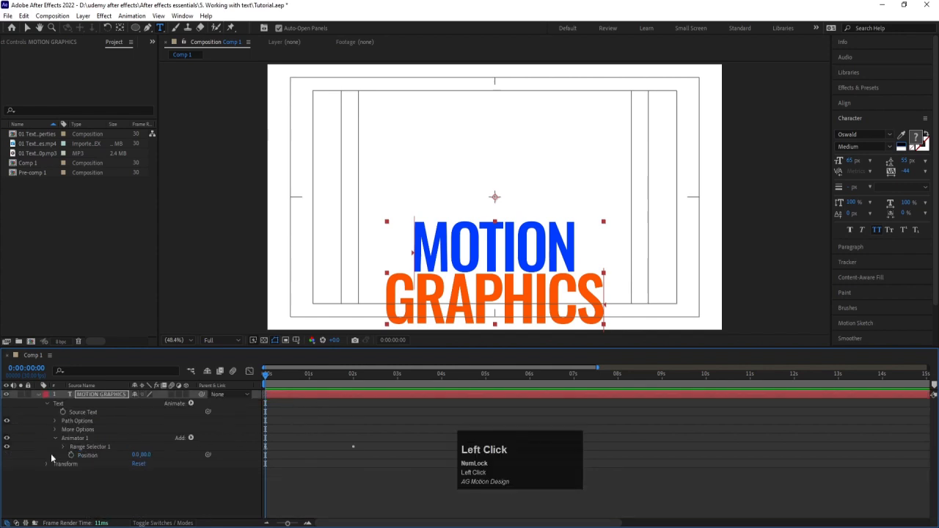
# Add a second, separate text animator with the Opacity property to the MOTION GRAPHICS layer.
pyautogui.click(73, 439)
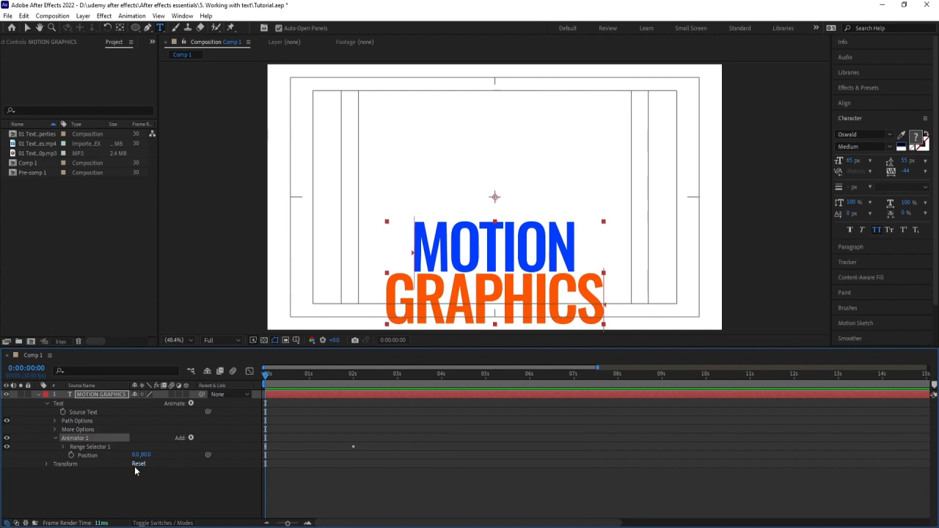
pyautogui.press('Num_Lock')
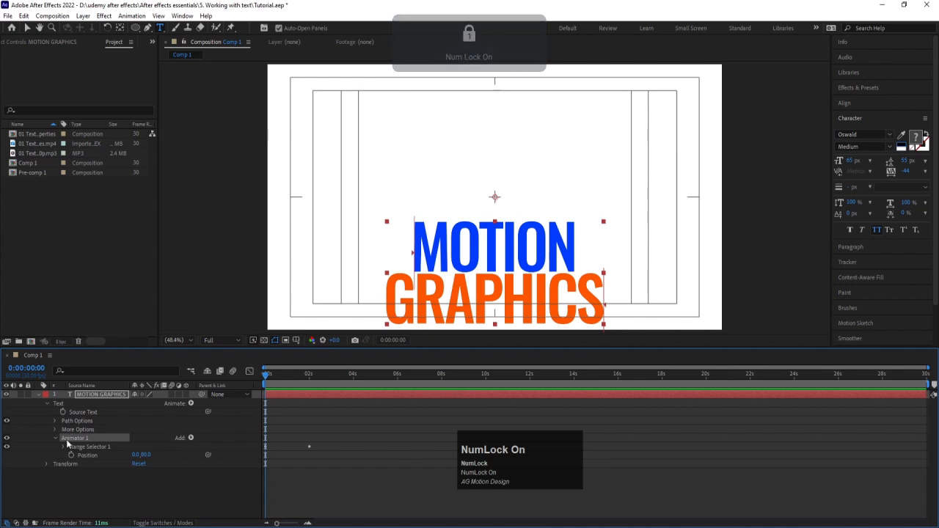
pyautogui.click(77, 447)
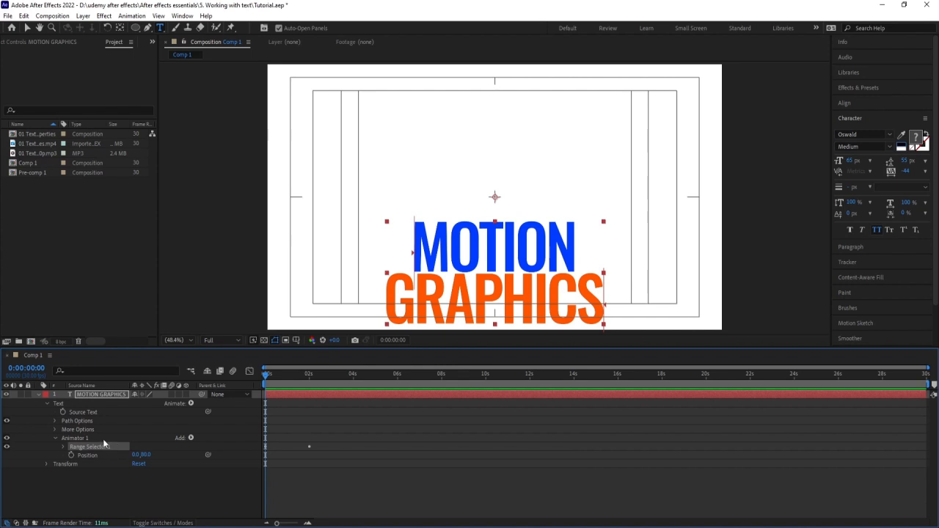
pyautogui.click(103, 438)
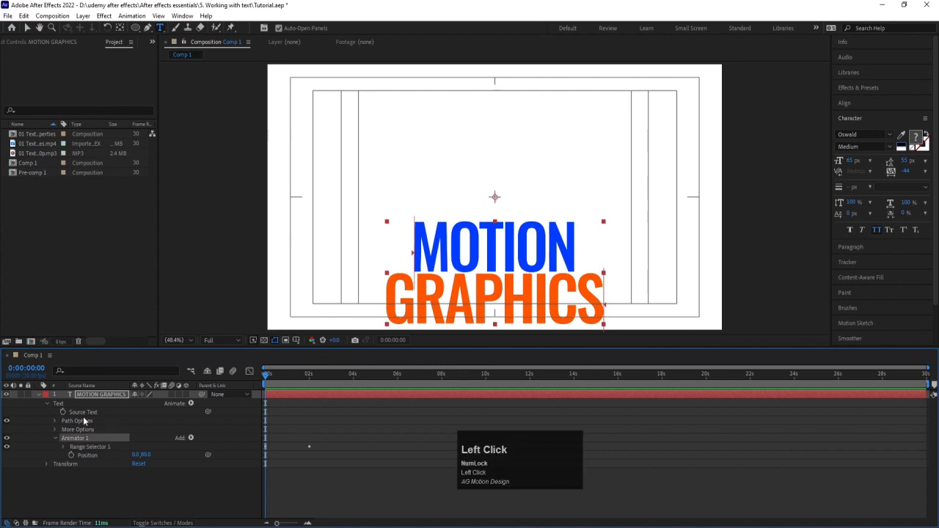
pyautogui.click(70, 403)
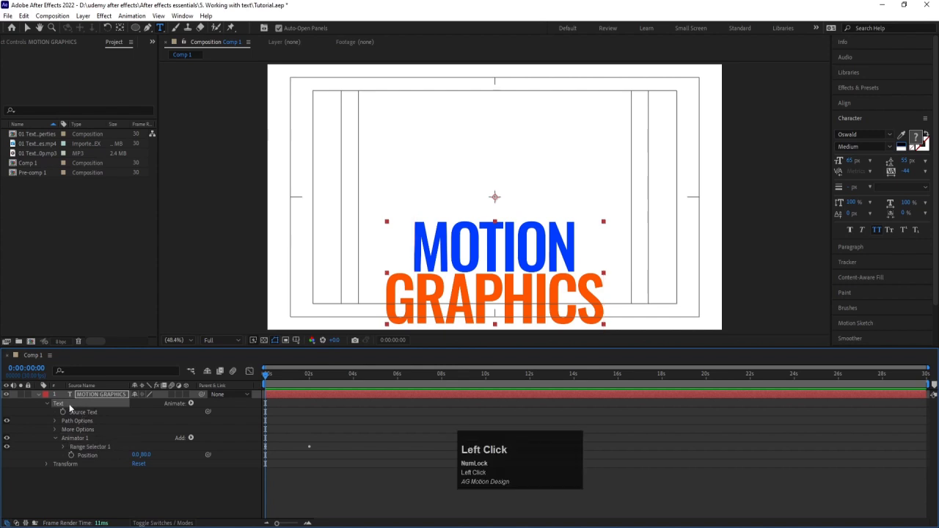
pyautogui.click(191, 404)
pyautogui.click(223, 267)
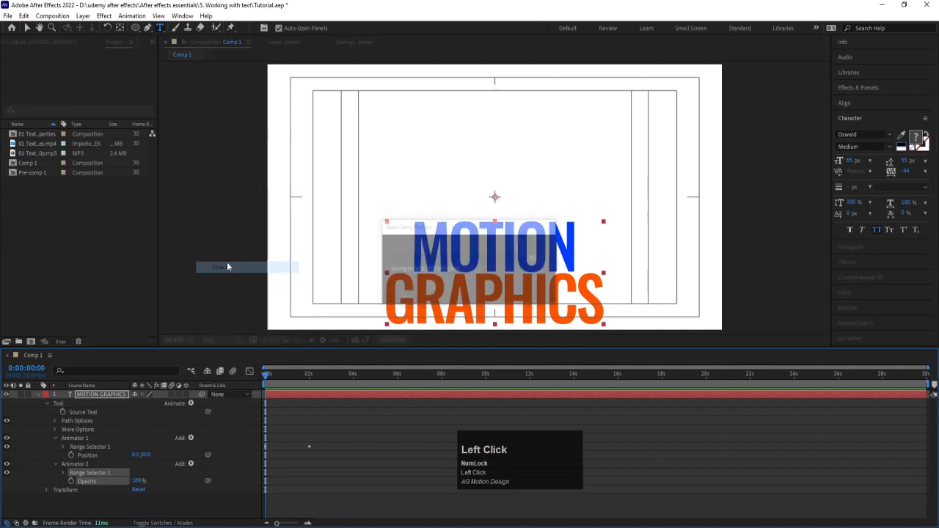
# Expand Animator 2's Range Selector 1 and set the animator's Opacity to 0%.
pyautogui.click(64, 472)
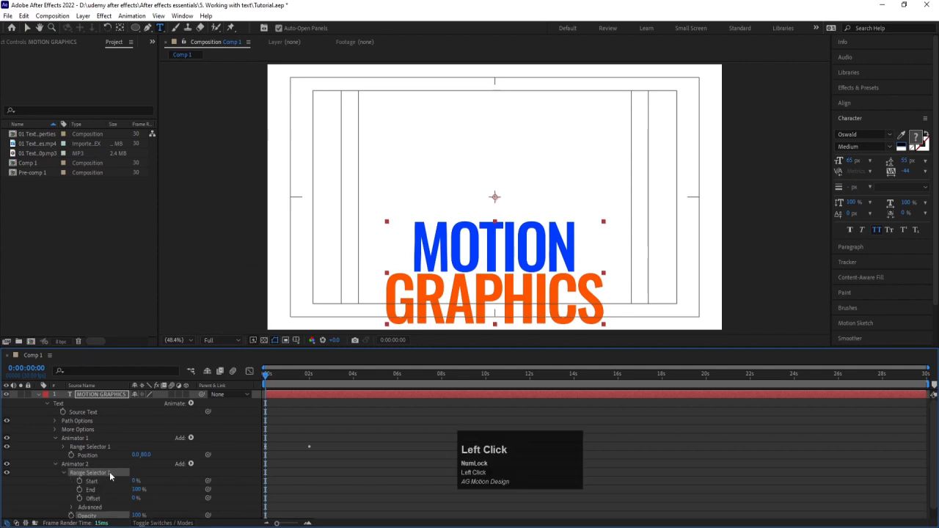
pyautogui.scroll(-1, 110, 472)
pyautogui.moveTo(136, 507); pyautogui.dragTo(55, 518)
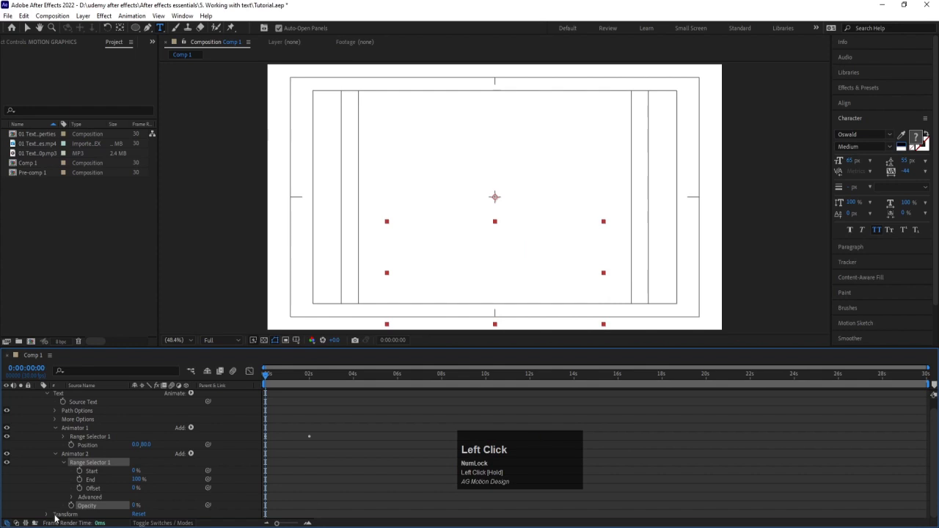
# Keyframe Start in Animator 2's Range Selector 1 from 0% at 0 seconds to 100% at 0:00:01:29 and preview the animation.
pyautogui.click(79, 472)
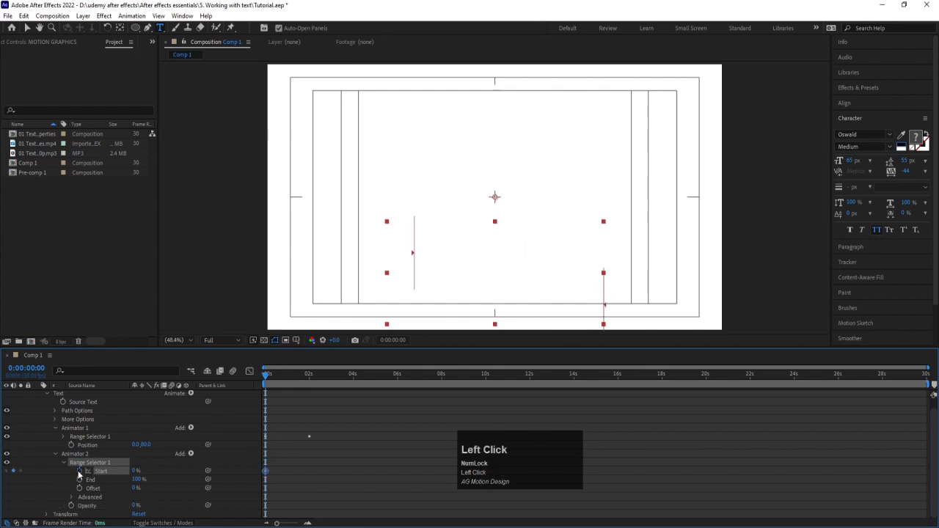
pyautogui.click(308, 378)
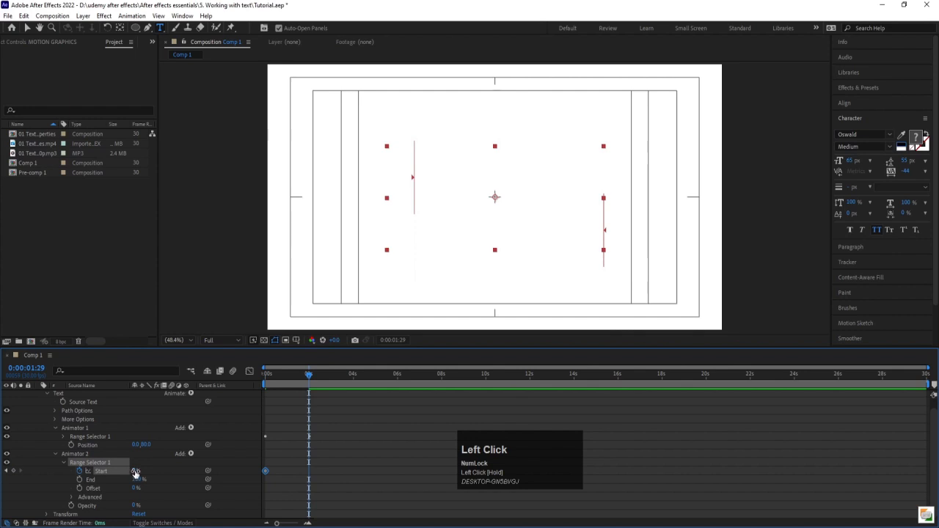
pyautogui.moveTo(135, 470); pyautogui.dragTo(183, 470)
pyautogui.click(266, 376)
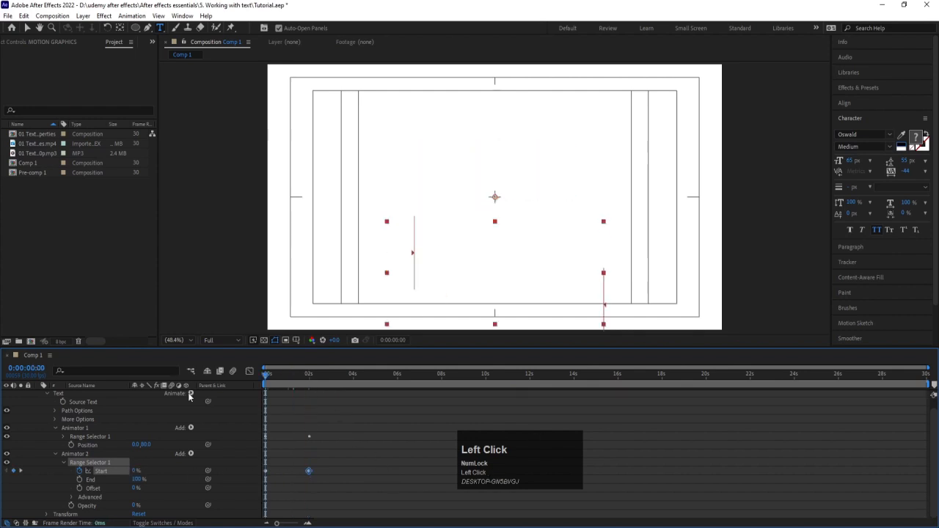
pyautogui.press('space')
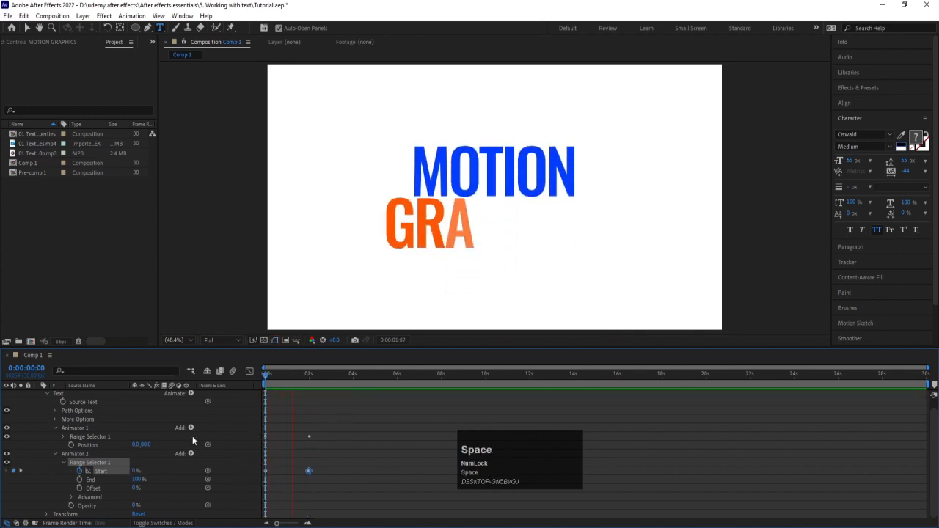
pyautogui.press('space')
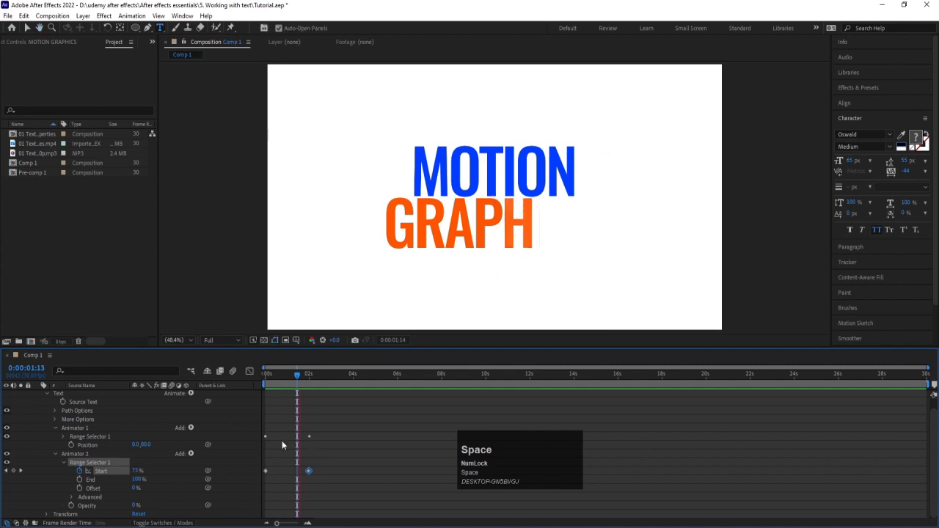
# Compare the Animator 1 and Animator 2 groups and scrub the timeline back to the start.
pyautogui.click(88, 429)
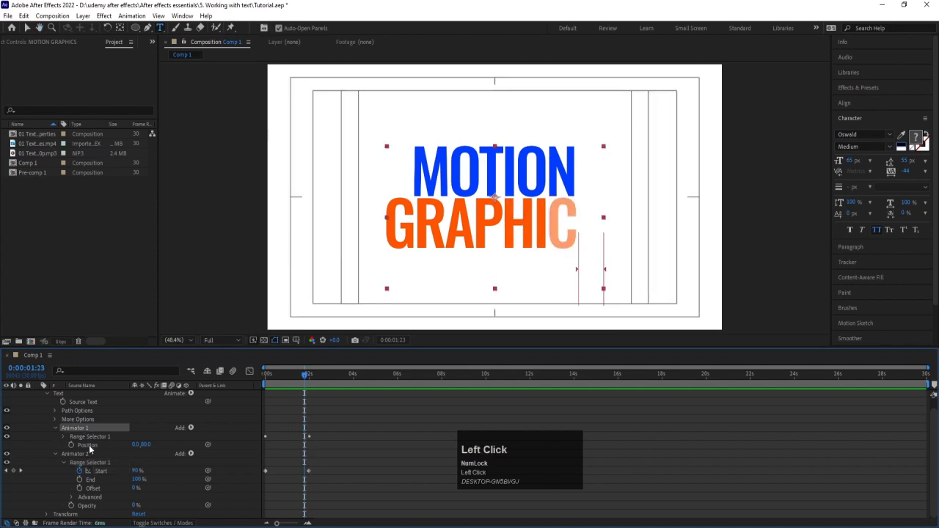
pyautogui.click(94, 436)
pyautogui.click(74, 456)
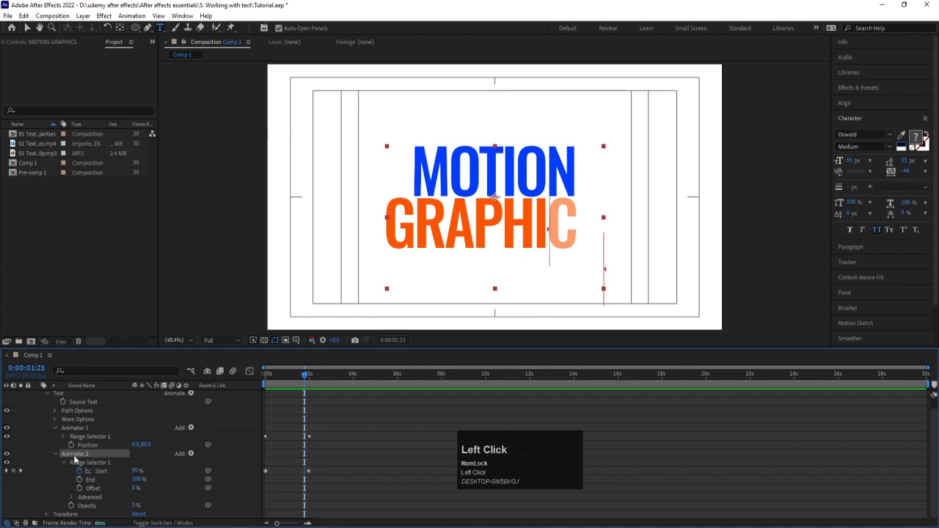
pyautogui.moveTo(305, 375); pyautogui.dragTo(99, 526)
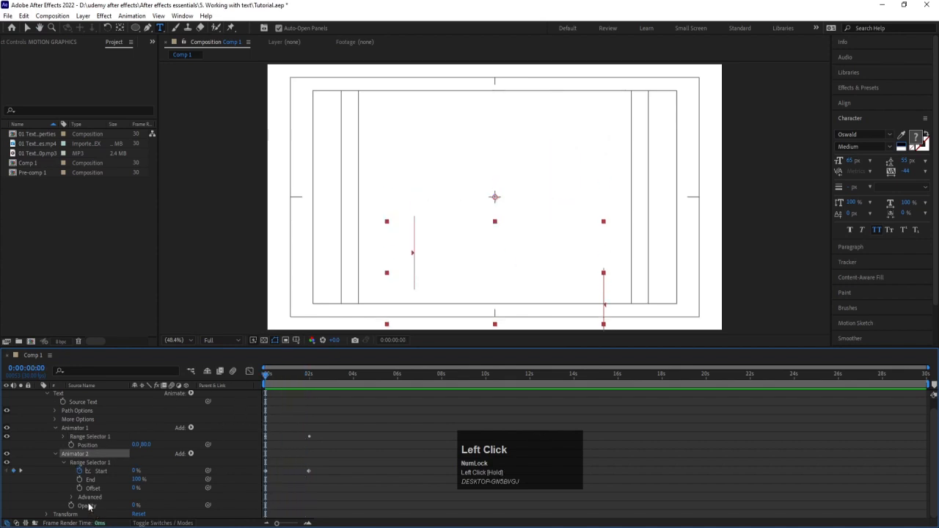
# Delete Animator 2 from the MOTION GRAPHICS layer and briefly preview the remaining position animation.
pyautogui.click(90, 455)
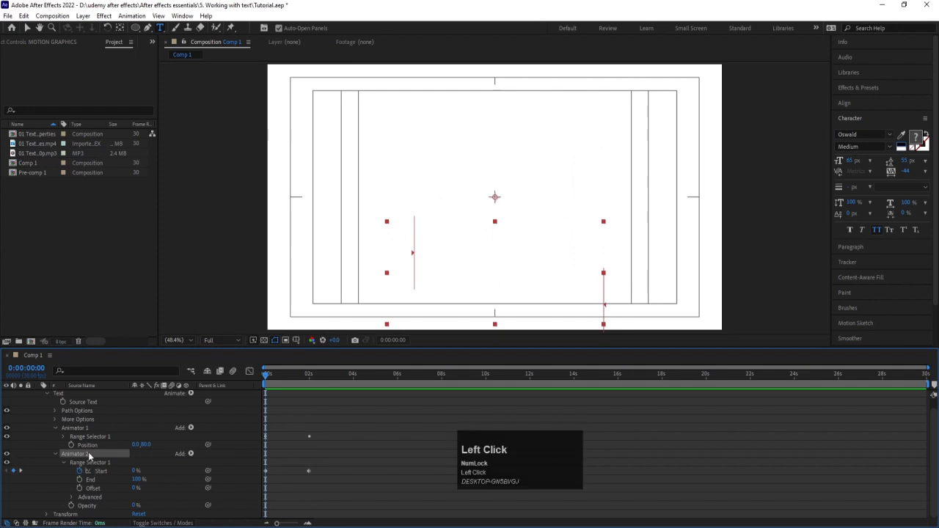
pyautogui.press('Delete')
pyautogui.press('space')
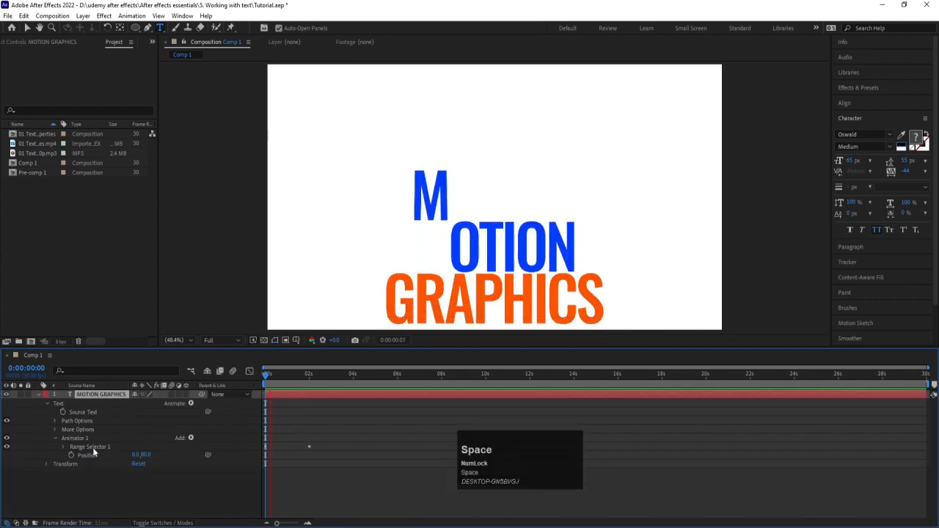
pyautogui.press('space')
# Return to the start of the timeline and add an Opacity property to Animator 1 on the MOTION GRAPHICS layer.
pyautogui.click(80, 439)
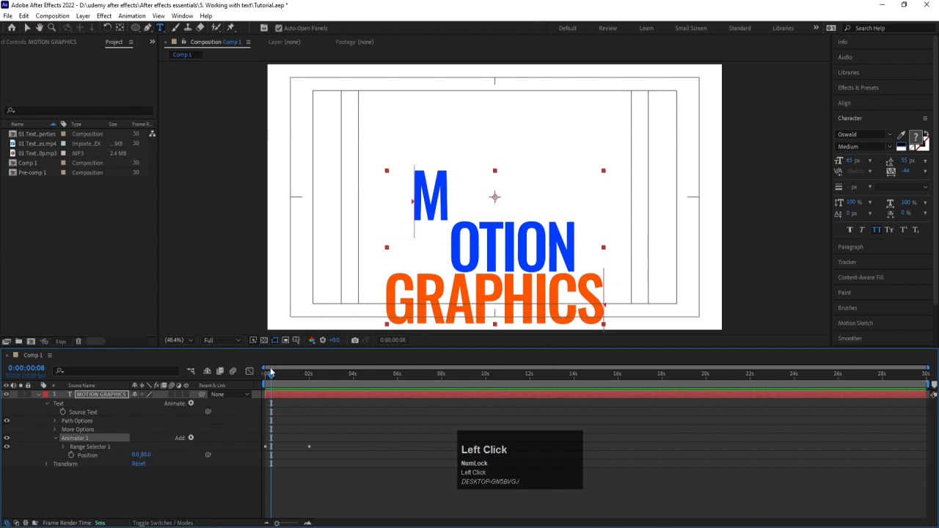
pyautogui.moveTo(270, 373); pyautogui.dragTo(264, 374)
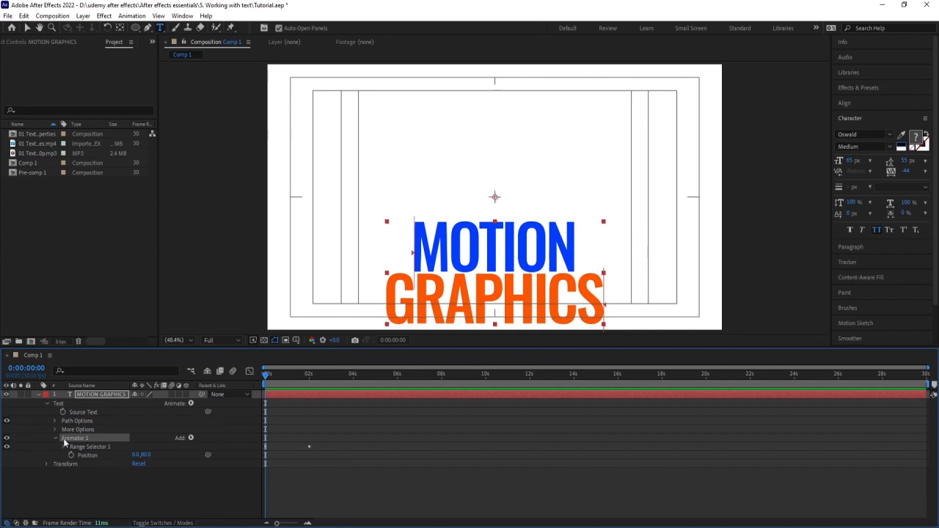
pyautogui.click(190, 438)
pyautogui.moveTo(247, 444)
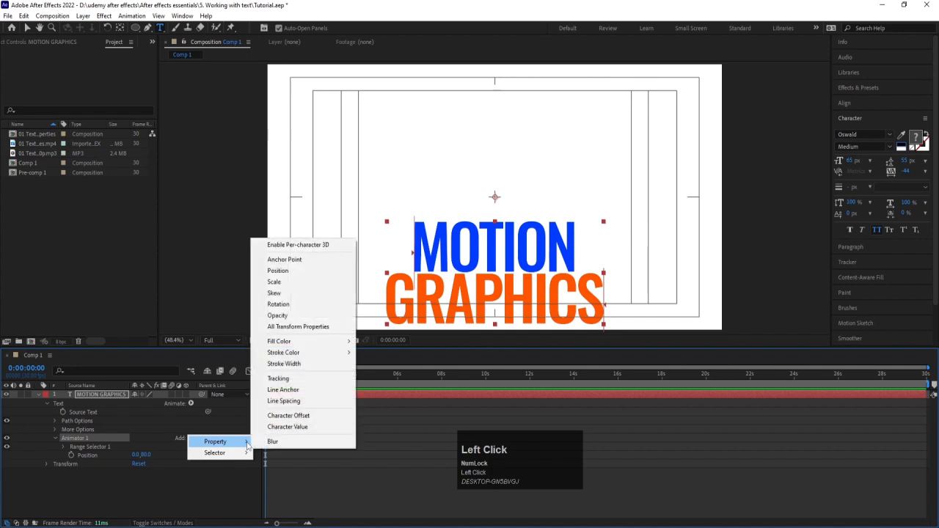
pyautogui.click(286, 316)
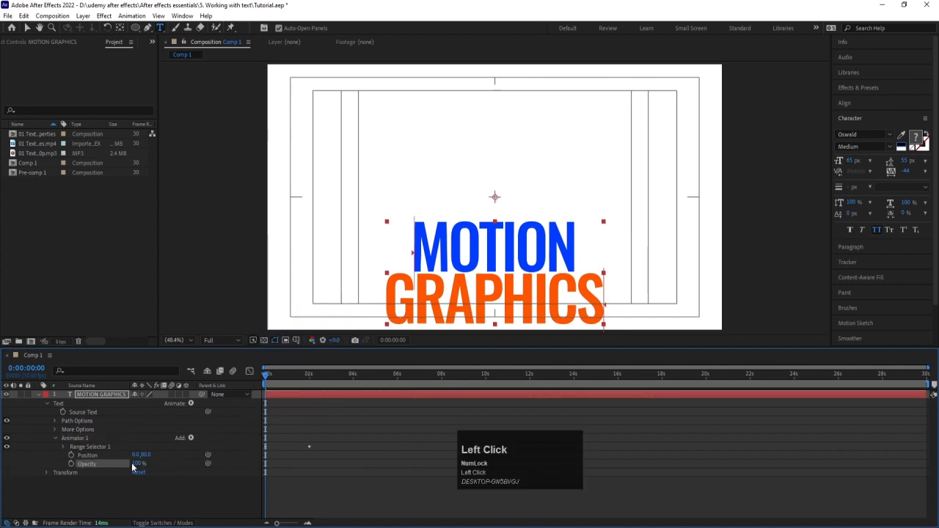
# Set Animator 1's Opacity to 0%, preview the character fade-in, and return to the start of the timeline.
pyautogui.click(88, 455)
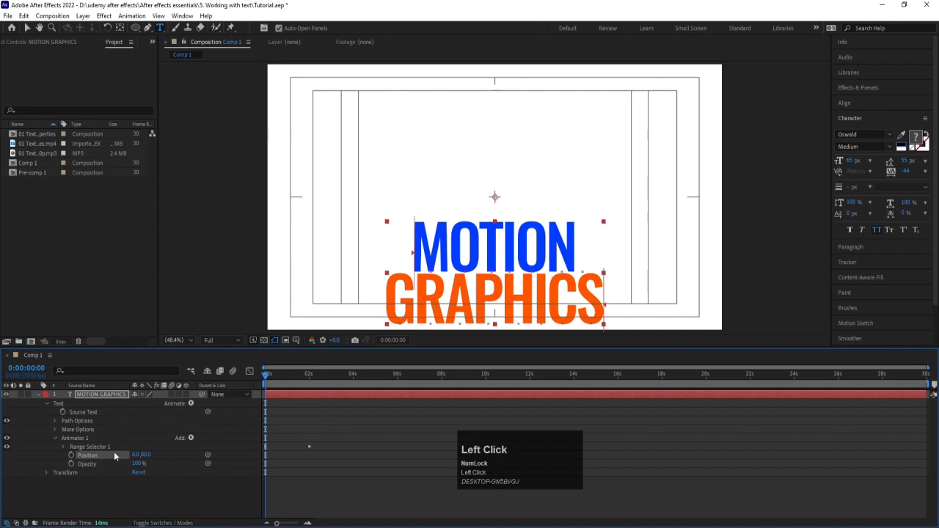
pyautogui.click(97, 463)
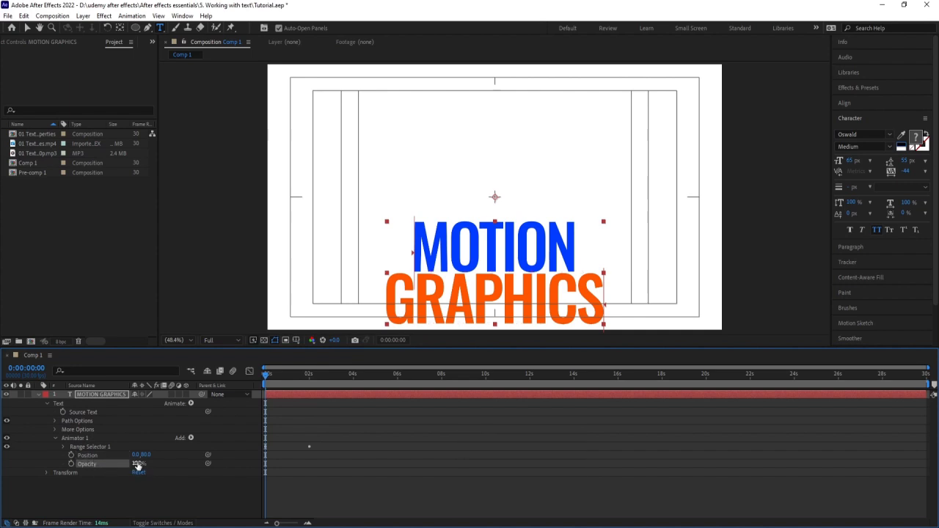
pyautogui.moveTo(137, 467); pyautogui.dragTo(51, 471)
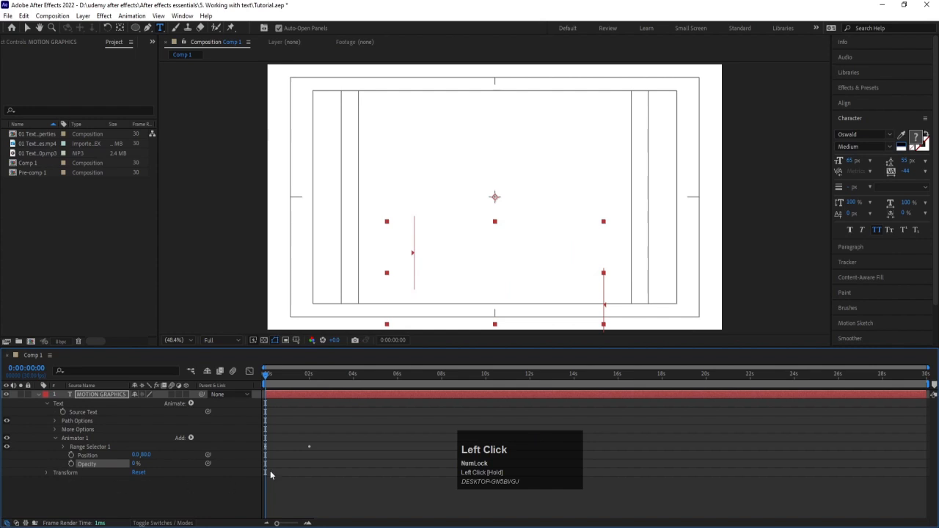
pyautogui.press('space')
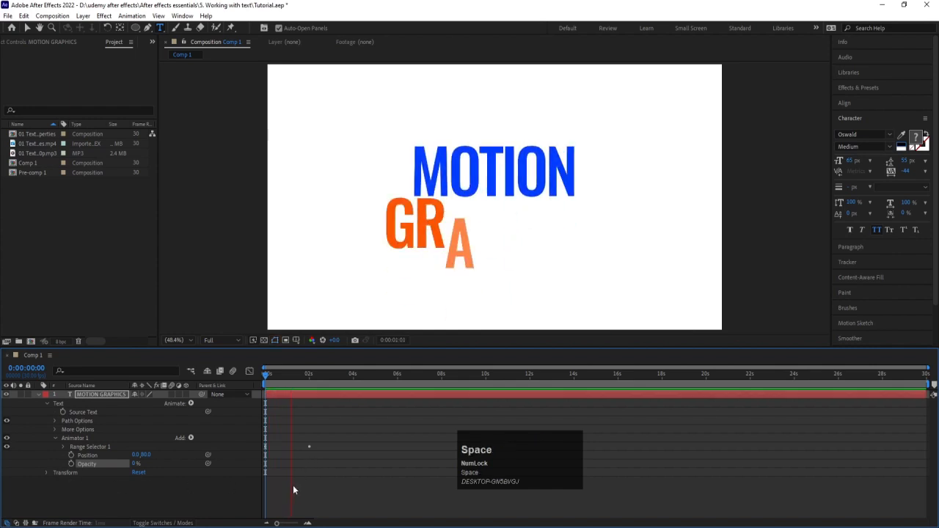
pyautogui.press('space')
pyautogui.moveTo(296, 375); pyautogui.dragTo(227, 432)
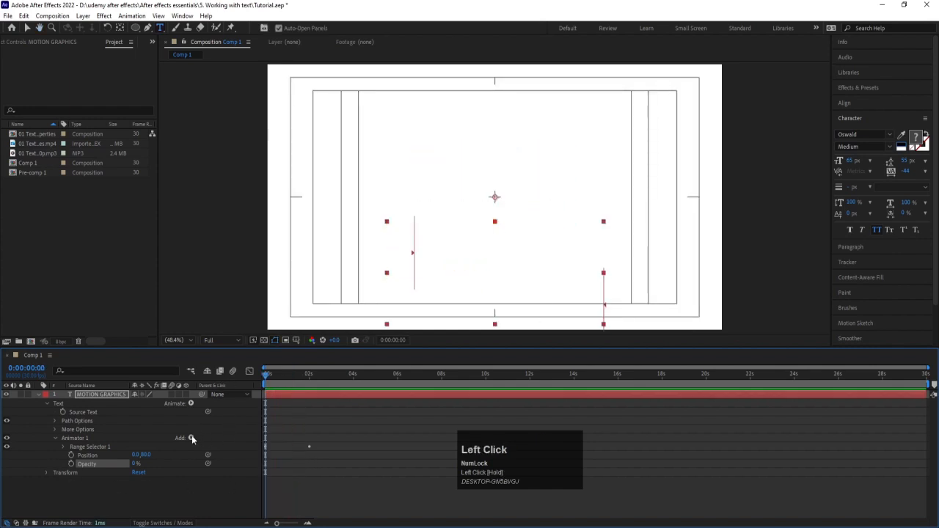
# Add a Scale property to Animator 1, set it to 0%, and preview the text animation.
pyautogui.click(192, 438)
pyautogui.moveTo(215, 442)
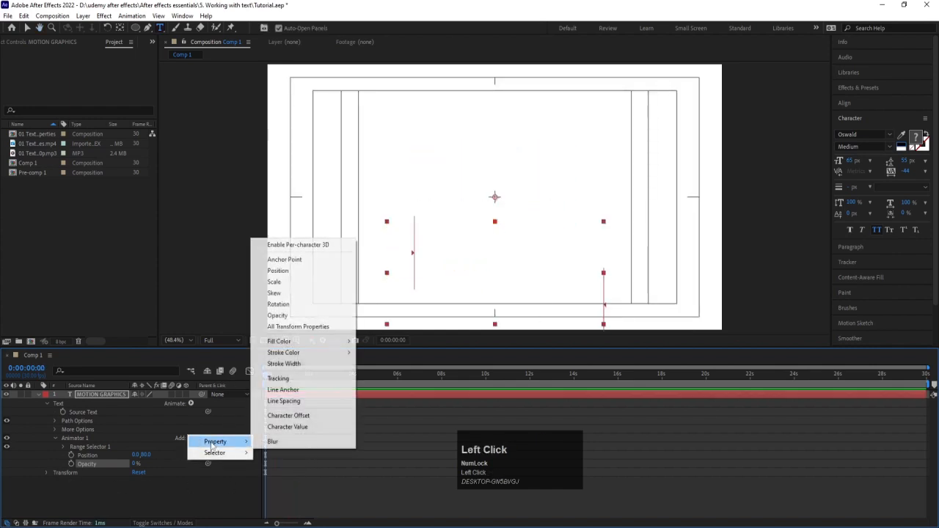
pyautogui.click(274, 282)
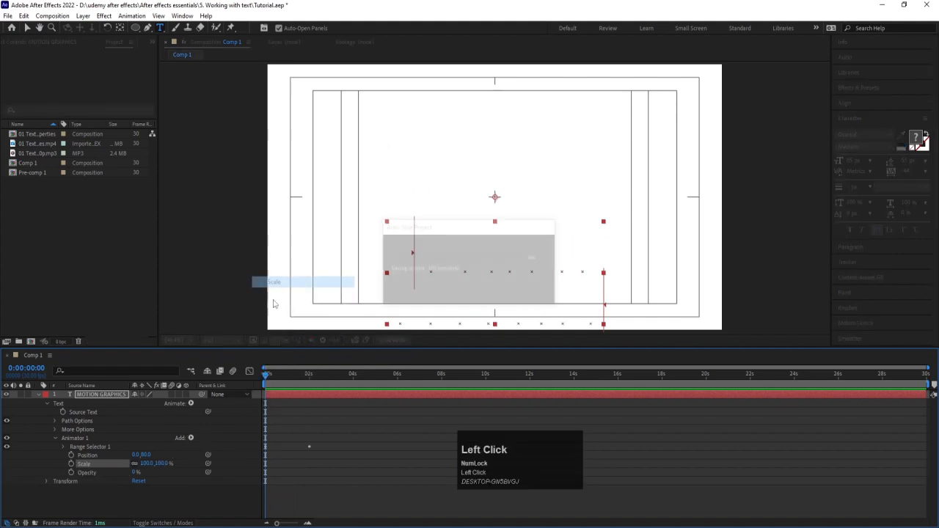
pyautogui.click(147, 464)
pyautogui.write('1')
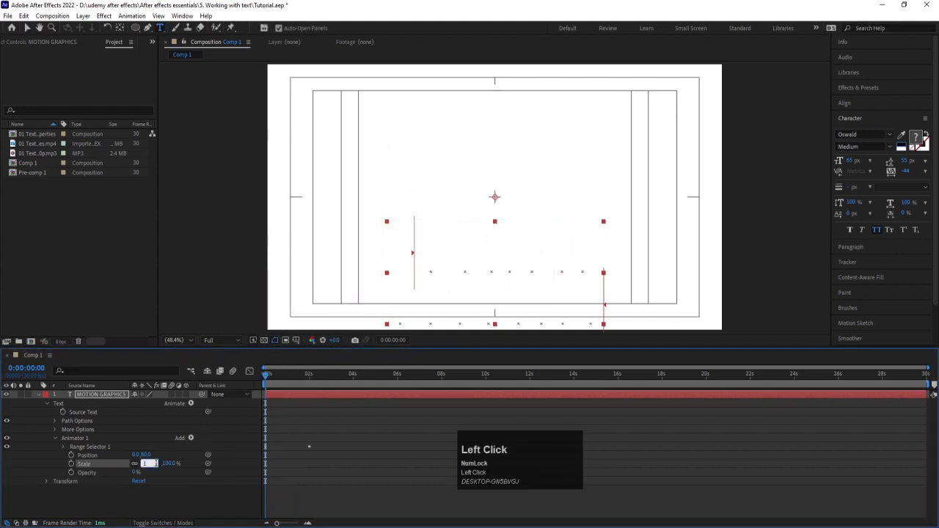
pyautogui.press('Return')
pyautogui.press('space')
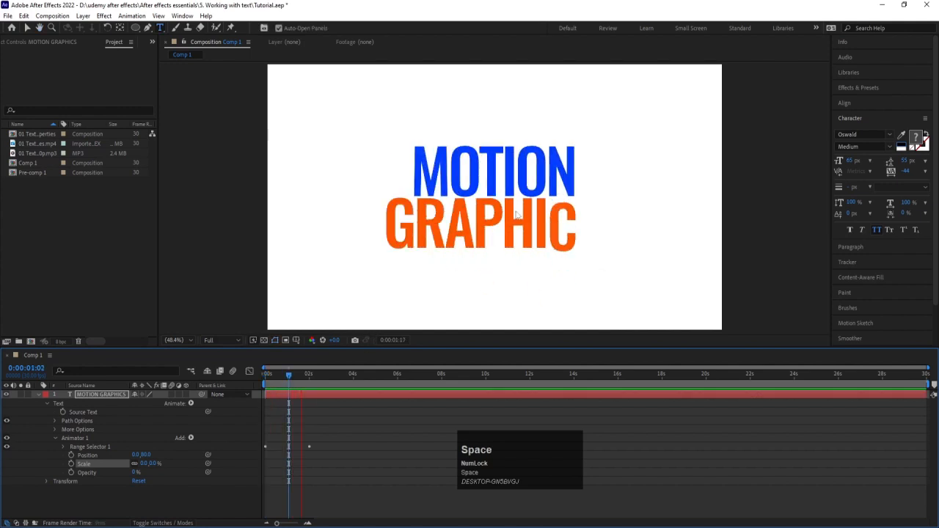
pyautogui.click(171, 418)
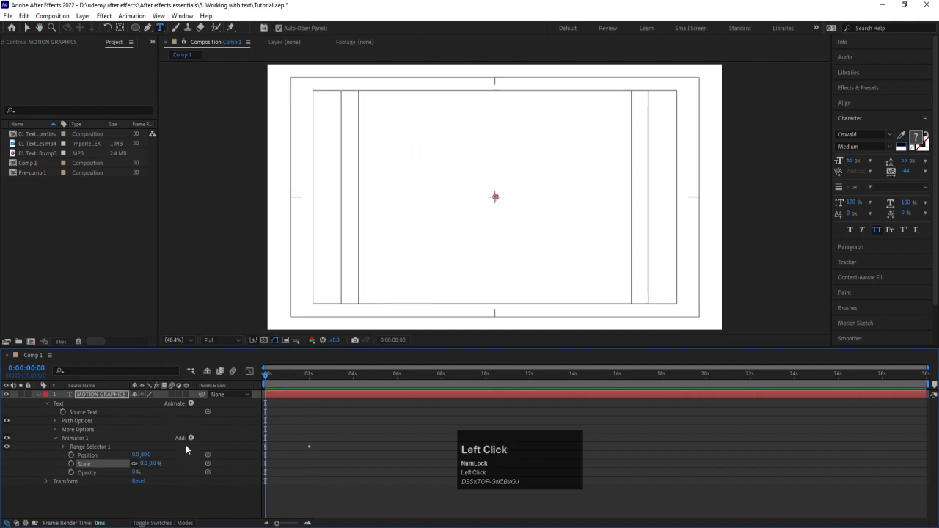
# Add a Rotation property to Animator 1, set it to 90°, preview the animation, and return to 0 seconds.
pyautogui.click(191, 438)
pyautogui.moveTo(220, 442)
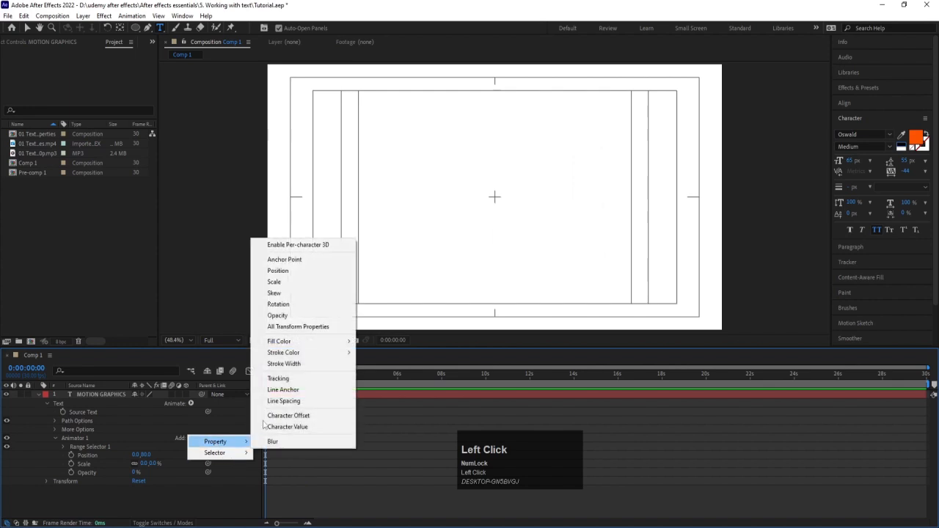
pyautogui.click(278, 303)
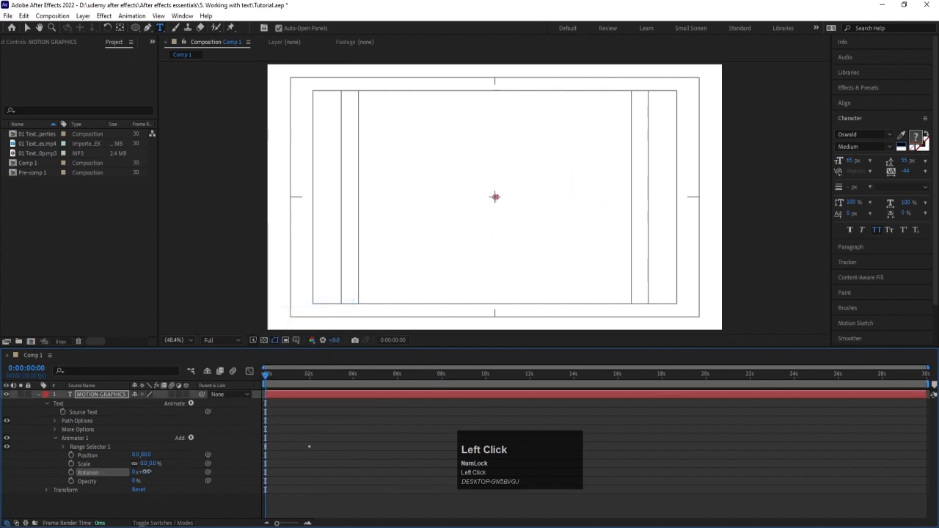
pyautogui.click(145, 472)
pyautogui.write('90')
pyautogui.press('Return')
pyautogui.press('space')
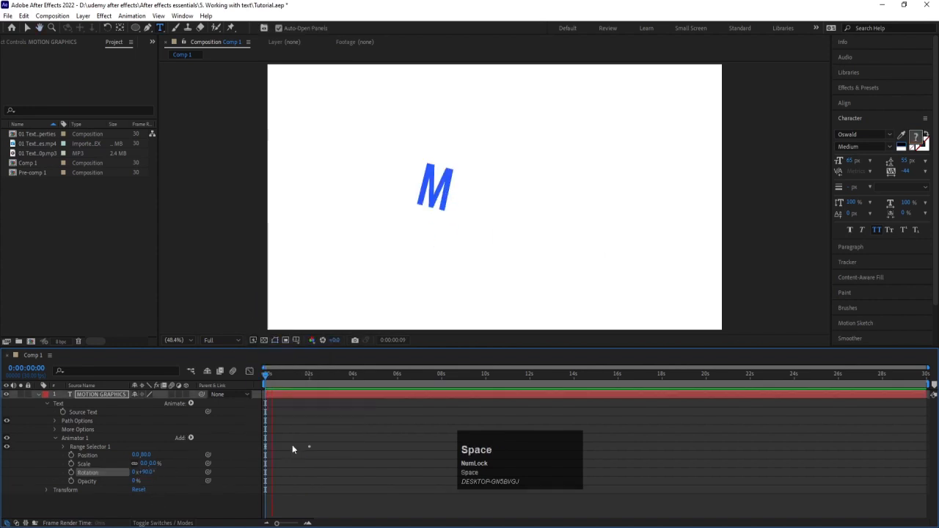
pyautogui.press('space')
pyautogui.moveTo(314, 377); pyautogui.dragTo(203, 383)
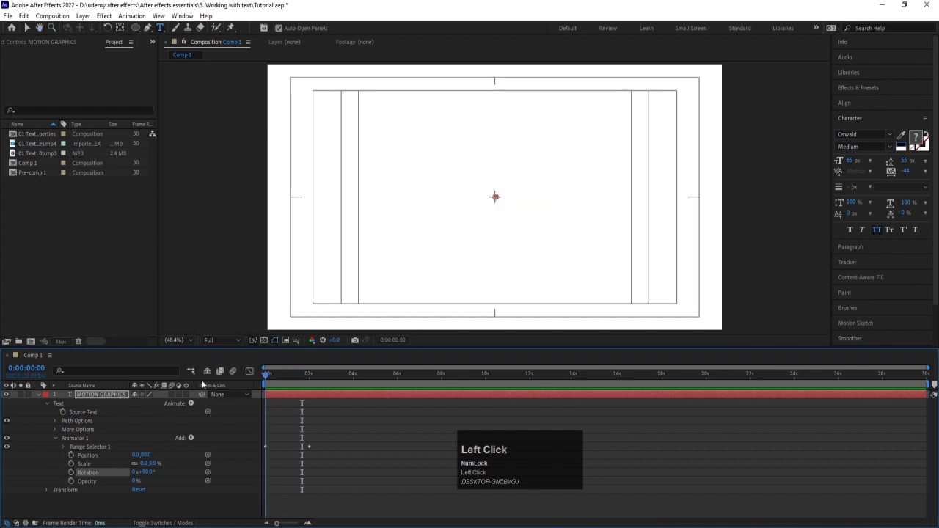
# Try a Tracking property on Animator 1 with a Tracking Amount of about 66 and preview the animation.
pyautogui.click(191, 438)
pyautogui.moveTo(221, 442)
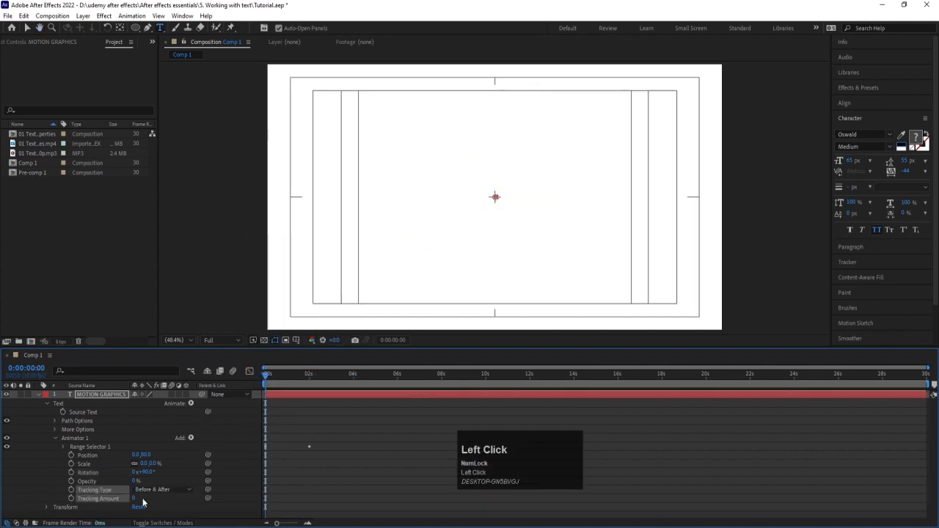
pyautogui.moveTo(134, 499); pyautogui.dragTo(170, 503)
pyautogui.press('space')
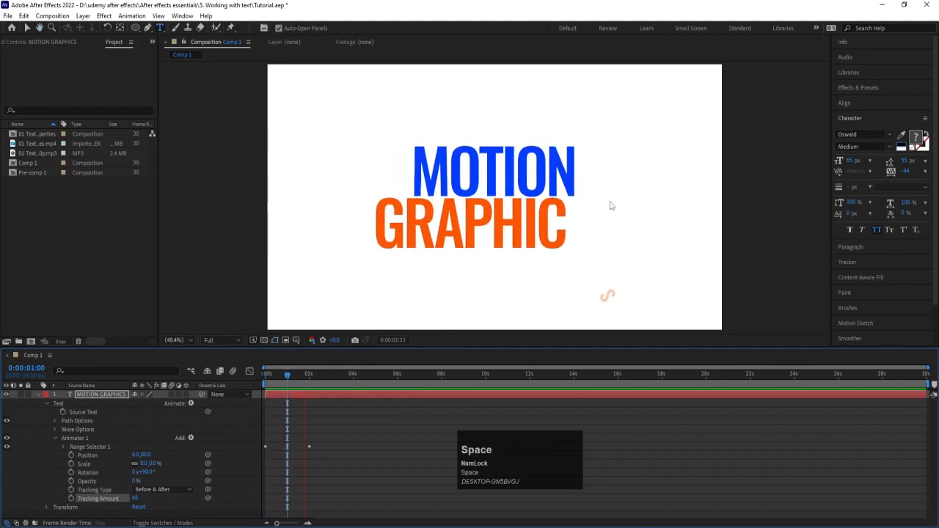
pyautogui.press('space')
# Undo the Tracking Amount change and the addition of Tracking to Animator 1, then clear the selection.
pyautogui.hotkey('ctrl', 'z')
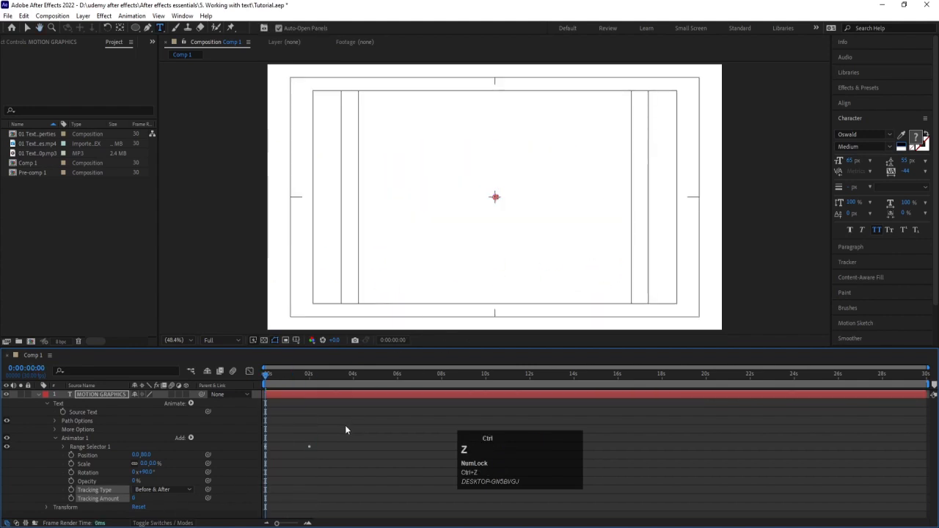
pyautogui.hotkey('ctrl', 'z')
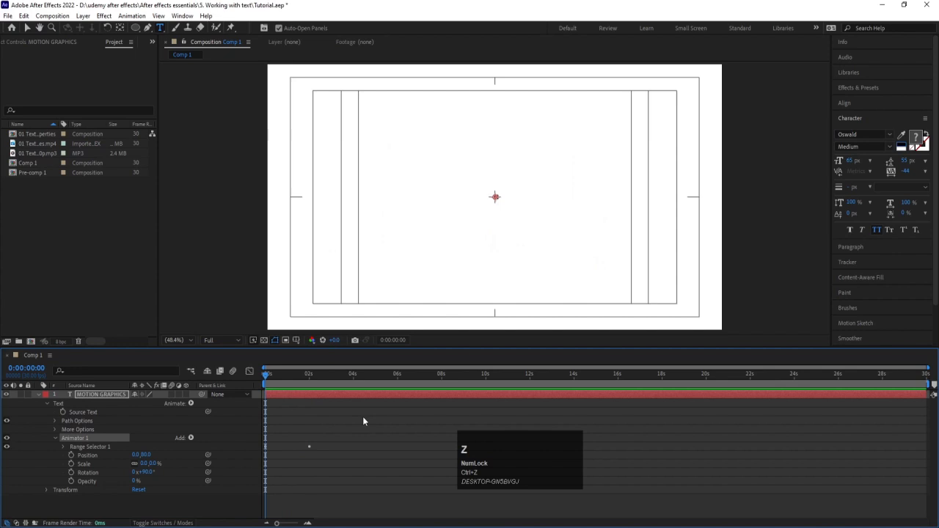
pyautogui.click(332, 439)
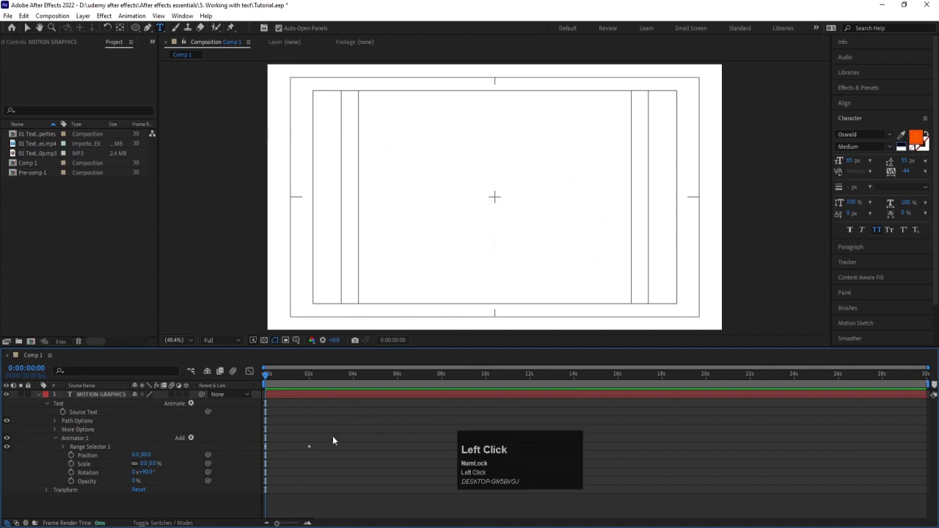